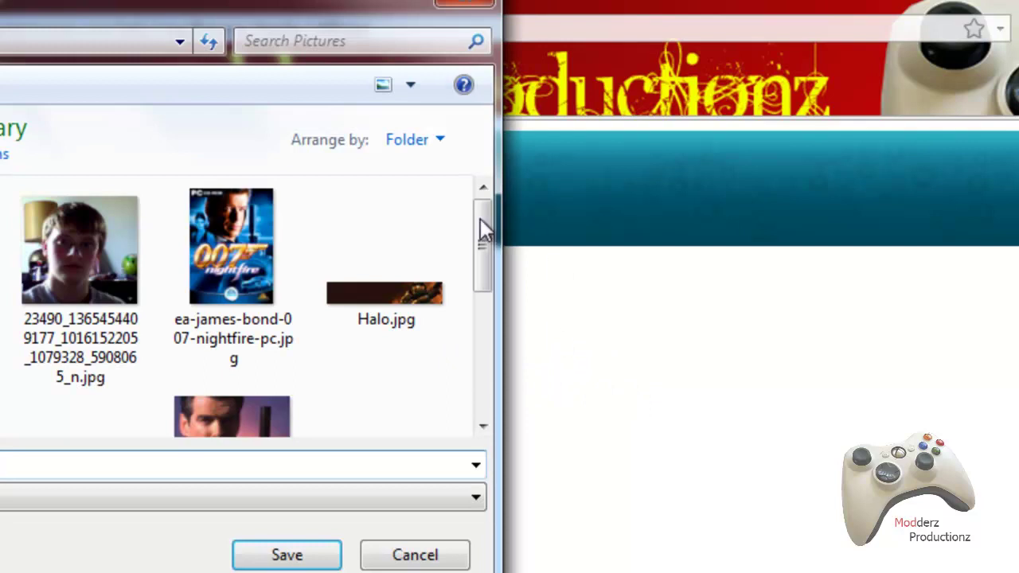
# - Save the sample persona header in the Pictures library as "Persona_Header_LABS smaple.jpg", without replacing the existing Persona_Header_LABS.jpg
pyautogui.moveTo(482, 239); pyautogui.dragTo(473, 425)
pyautogui.moveTo(477, 291); pyautogui.dragTo(462, 191)
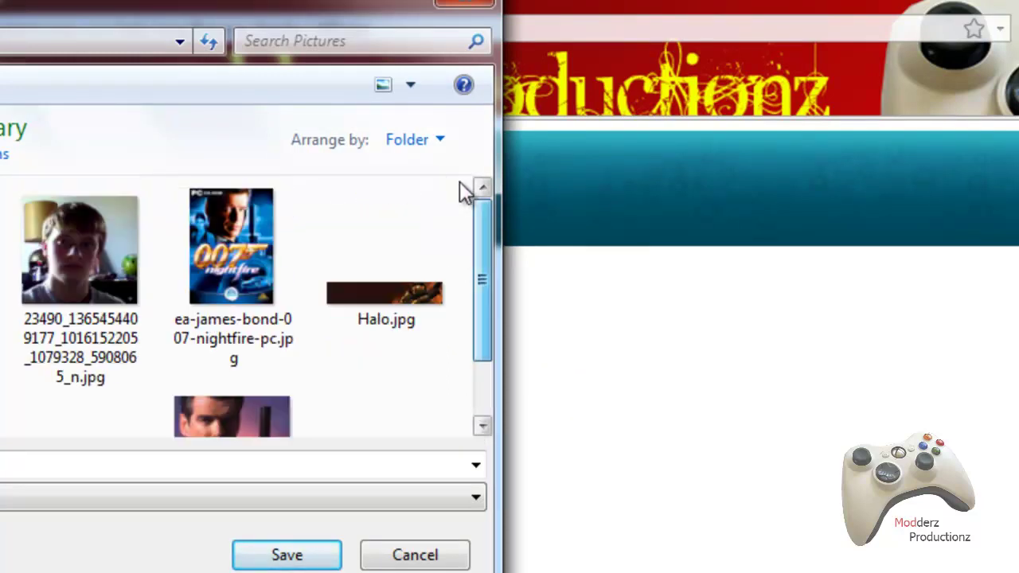
pyautogui.click(318, 551)
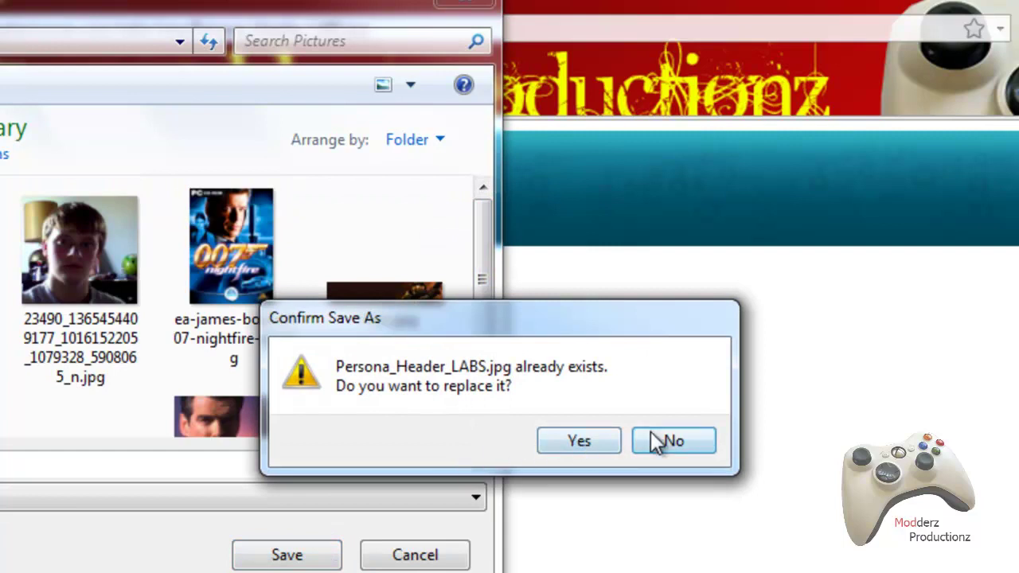
pyautogui.click(647, 441)
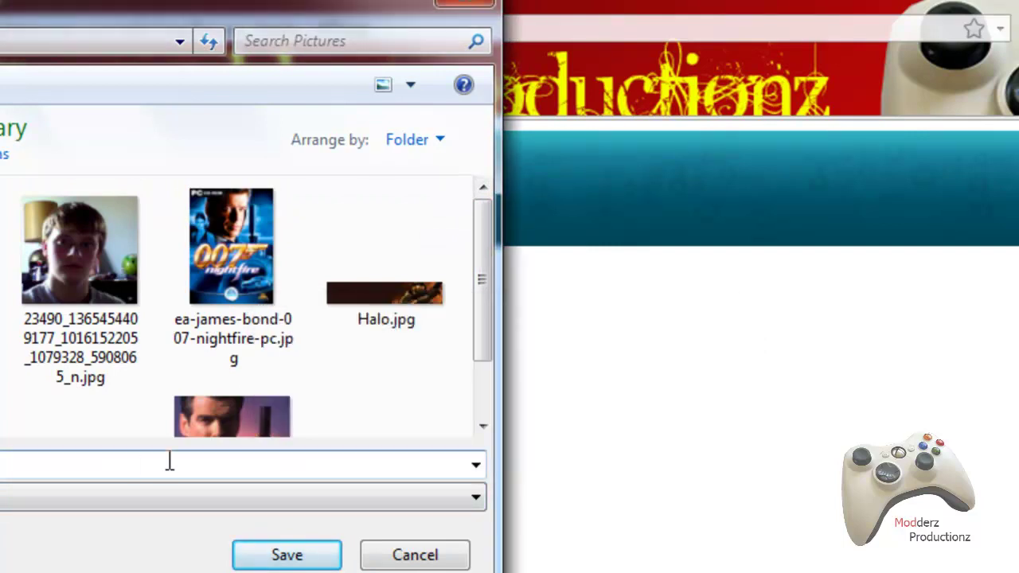
pyautogui.write('le')
pyautogui.click(295, 552)
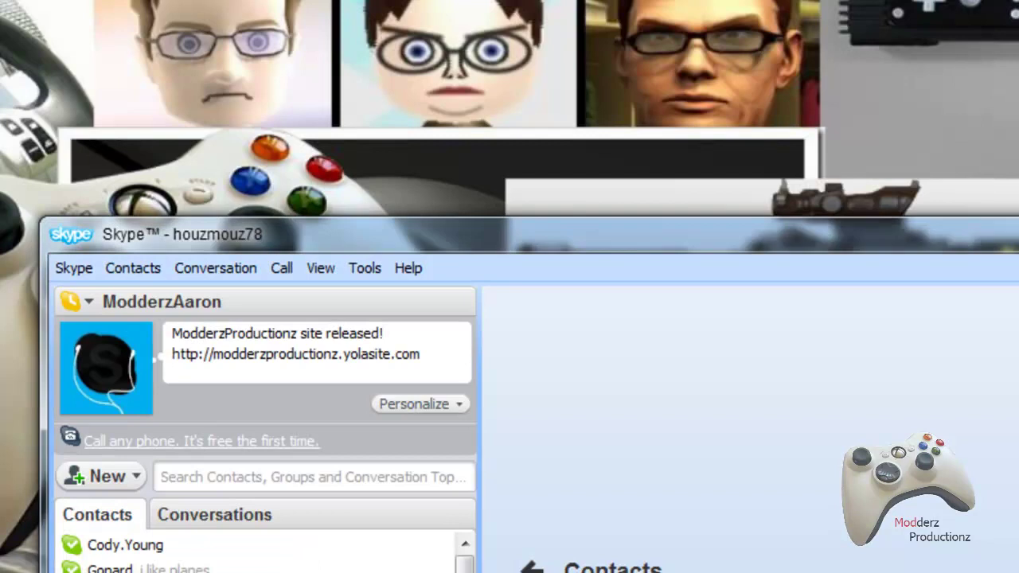
# - Switch to Photoshop and open "Persona_Header_LABS smaple.jpg" from My Pictures
pyautogui.press('super')
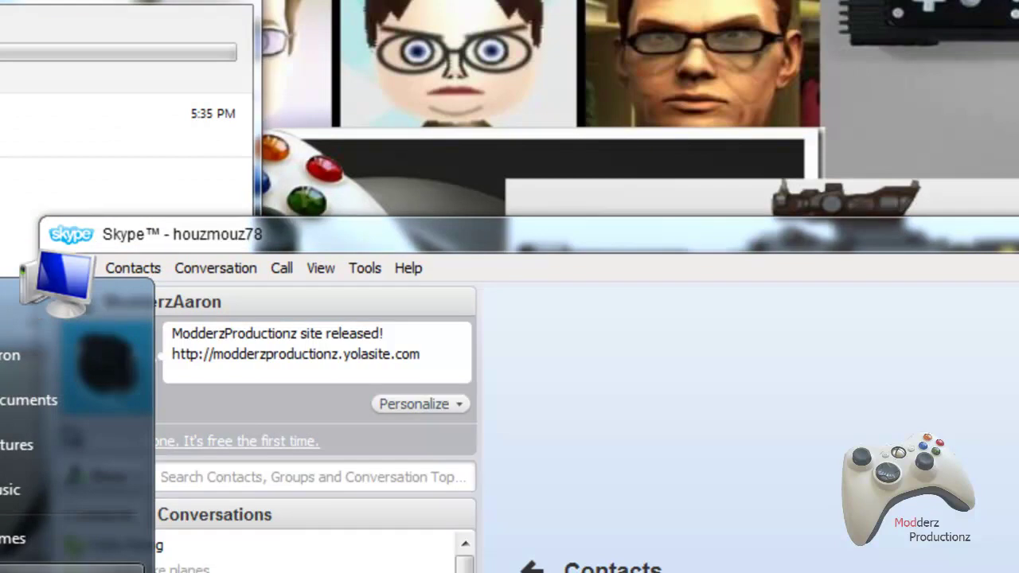
pyautogui.click(68, 570)
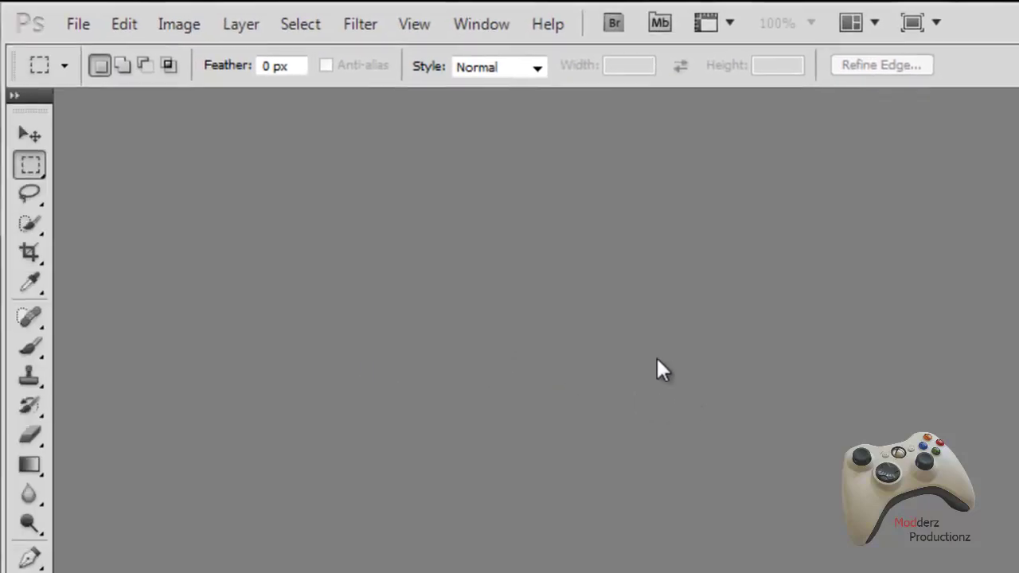
pyautogui.click(79, 24)
pyautogui.click(102, 76)
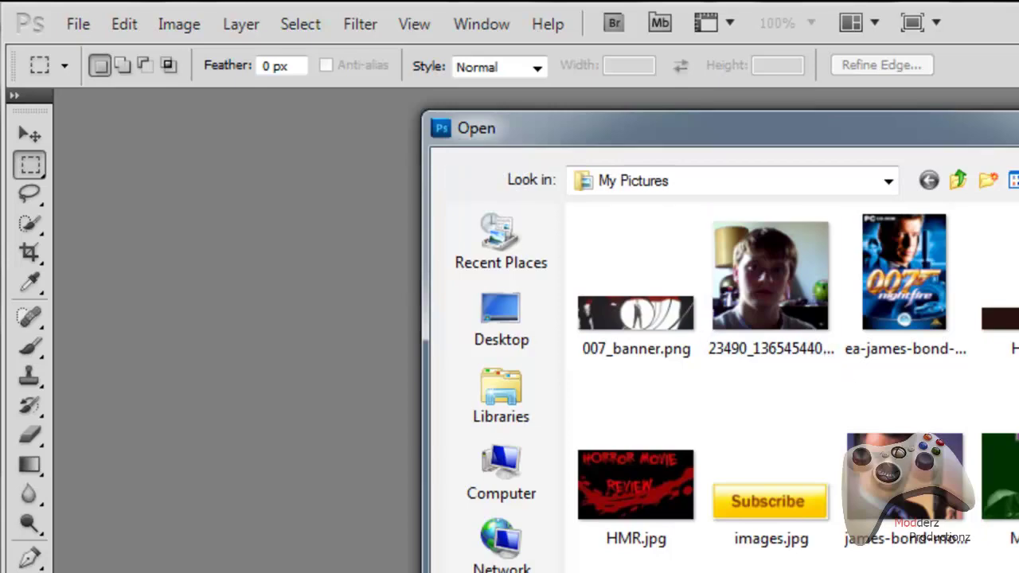
pyautogui.scroll(-3, 825, 348)
pyautogui.scroll(-1, 848, 395)
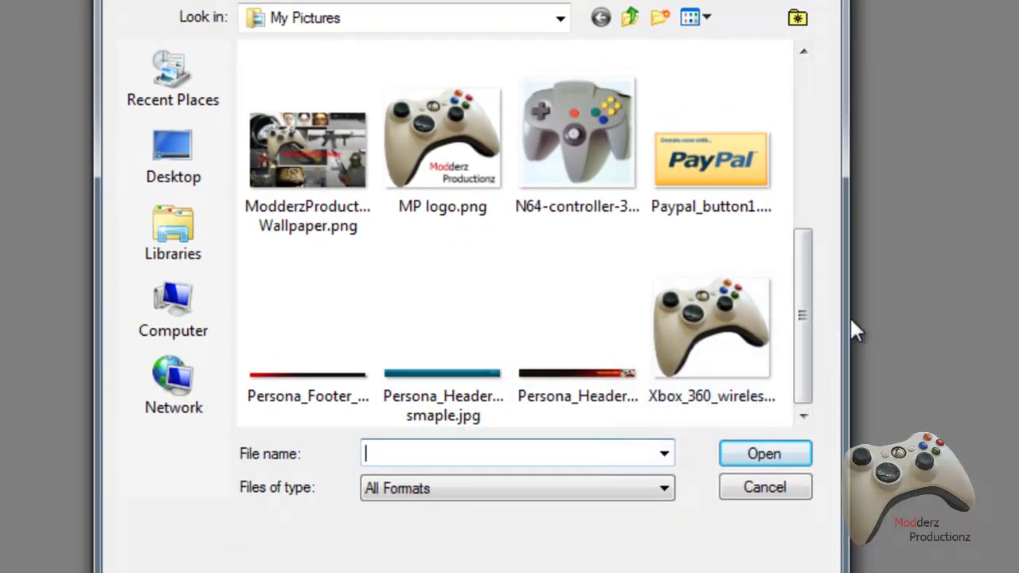
pyautogui.doubleClick(461, 386)
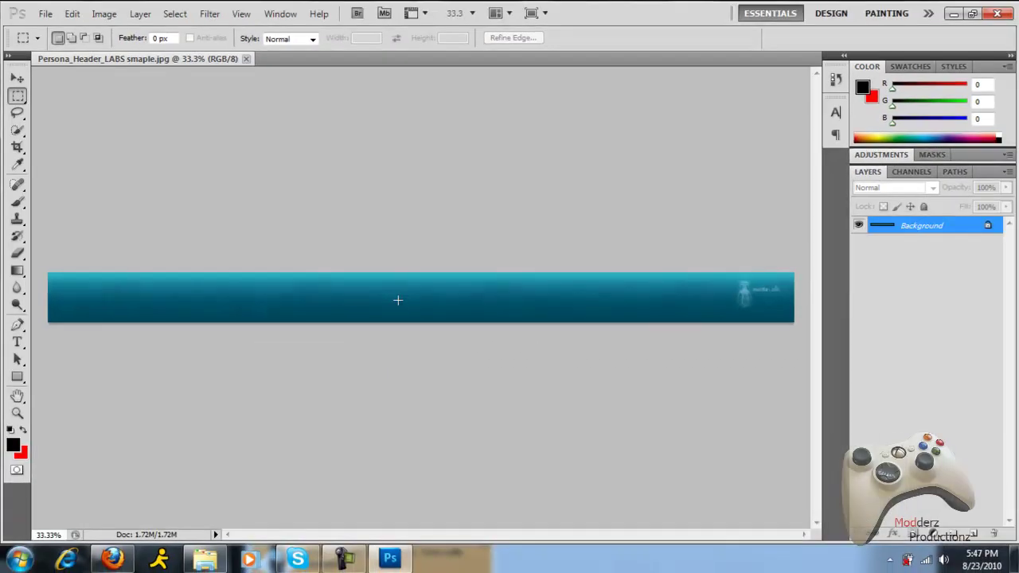
# - Cover the header with a black-to-red linear gradient, redrawing it until red is at the left end and black at the right
pyautogui.click(17, 271)
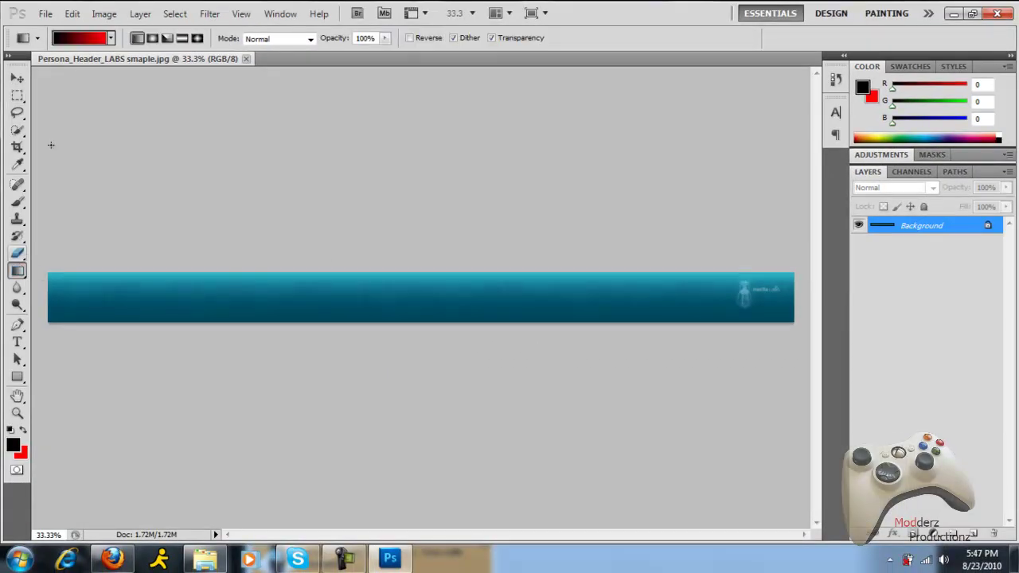
pyautogui.moveTo(256, 220); pyautogui.dragTo(804, 446)
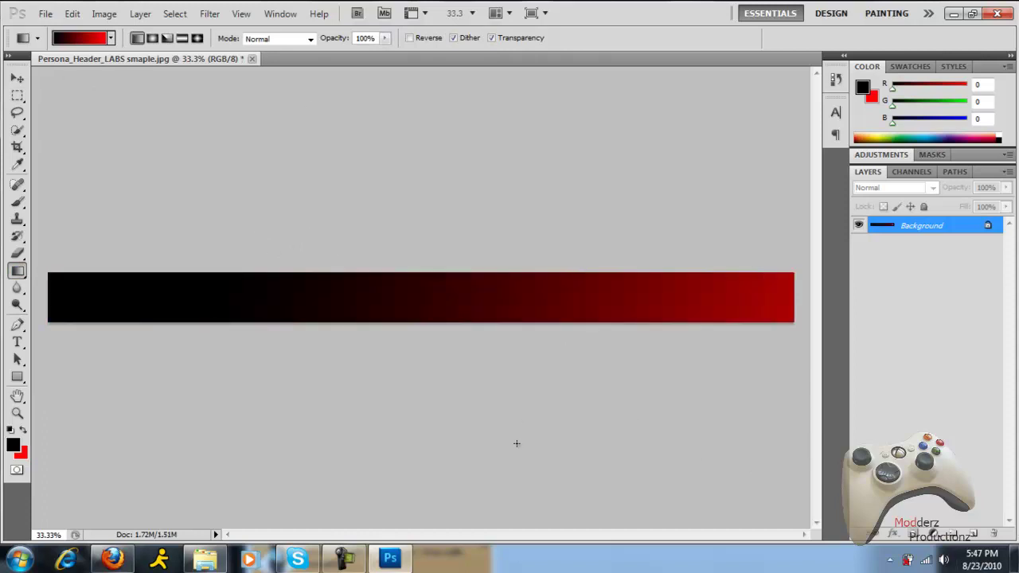
pyautogui.moveTo(639, 395); pyautogui.dragTo(292, 96)
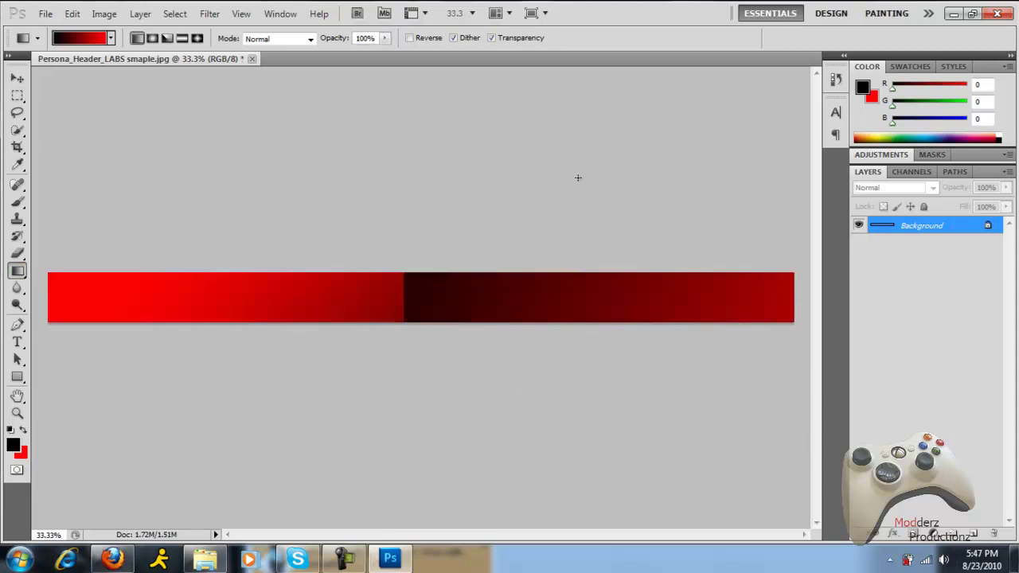
pyautogui.moveTo(621, 154); pyautogui.dragTo(286, 562)
pyautogui.moveTo(286, 562)
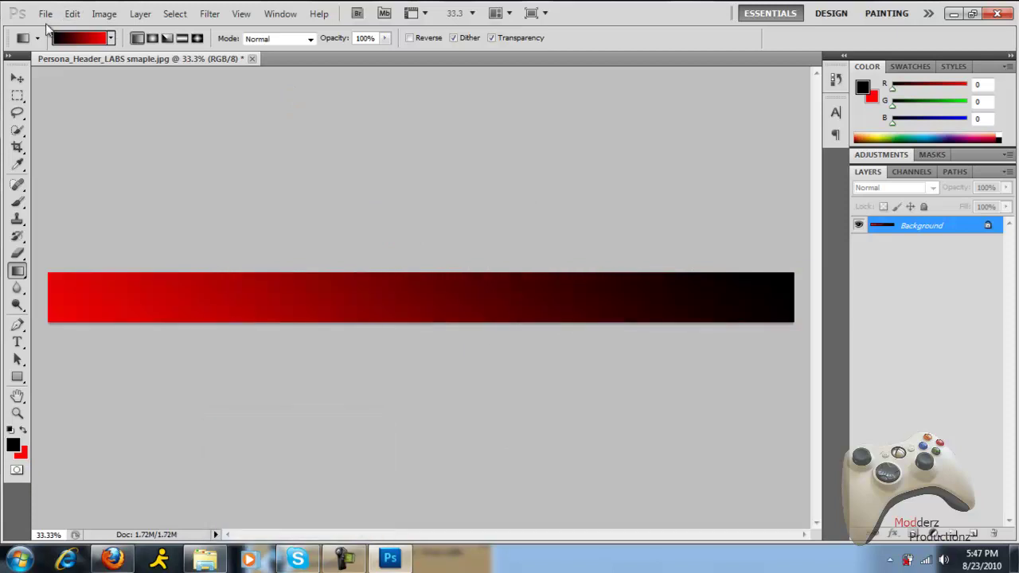
# - Open Xbox_360_wireless_controller.png from My Pictures as a second document
pyautogui.click(49, 18)
pyautogui.click(61, 42)
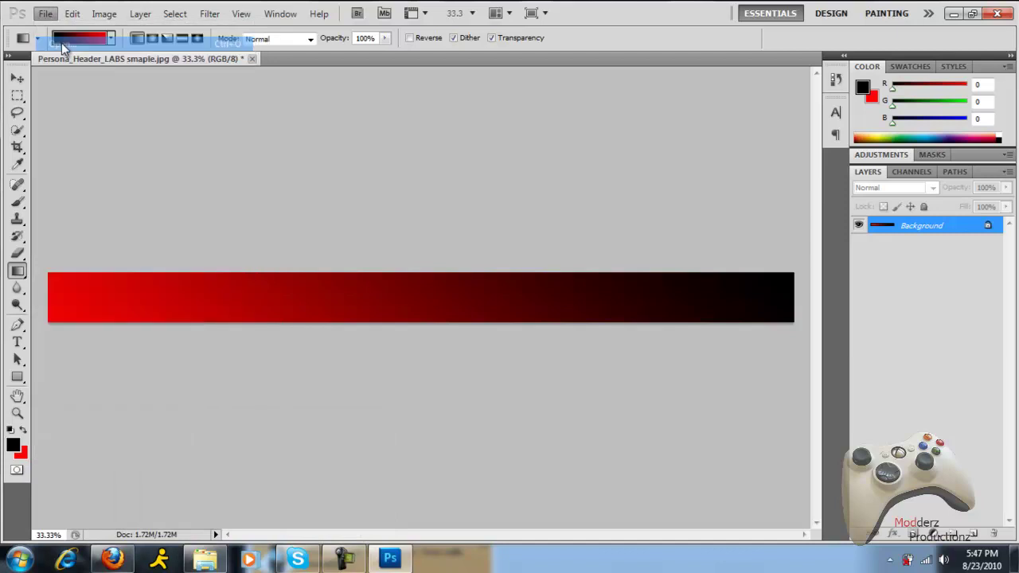
pyautogui.hotkey('ctrl', 'o')
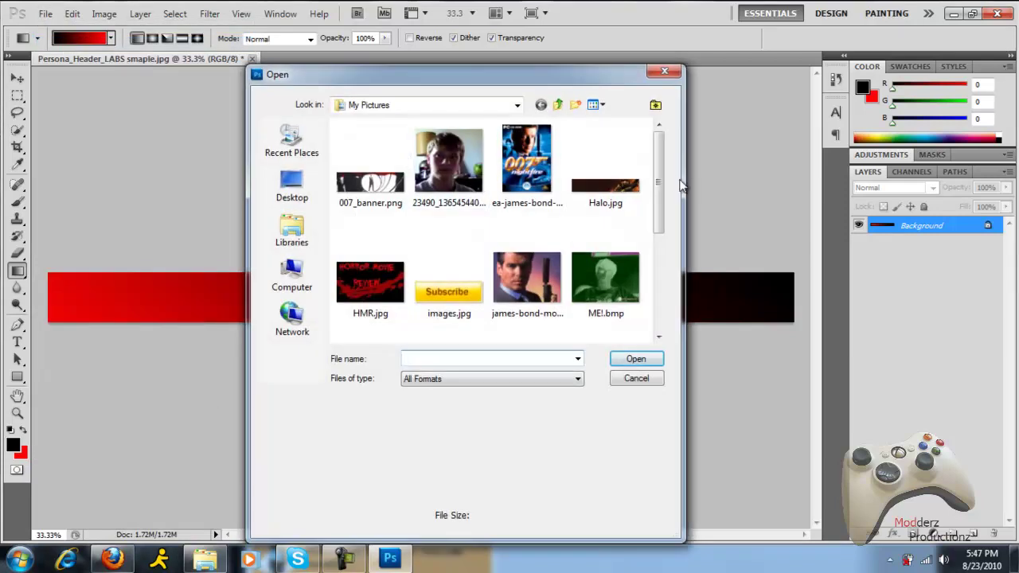
pyautogui.scroll(-1, 654, 208)
pyautogui.scroll(-3, 654, 208)
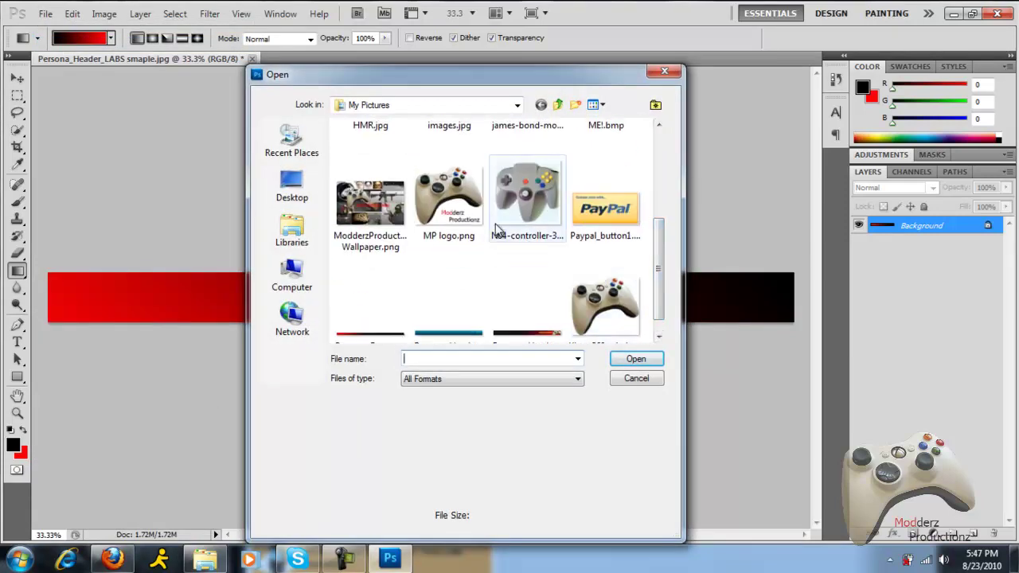
pyautogui.click(591, 305)
pyautogui.click(637, 359)
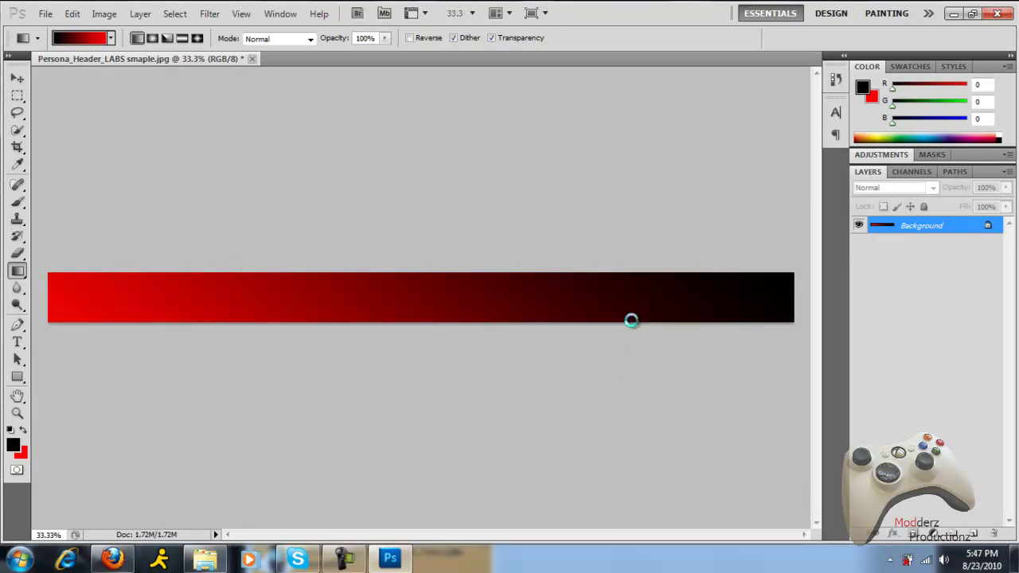
pyautogui.moveTo(170, 159)
pyautogui.mouseDown()
pyautogui.moveTo(785, 496)
pyautogui.moveTo(103, 285)
pyautogui.moveTo(182, 159)
pyautogui.mouseUp()
pyautogui.click(73, 14)
pyautogui.click(100, 23)
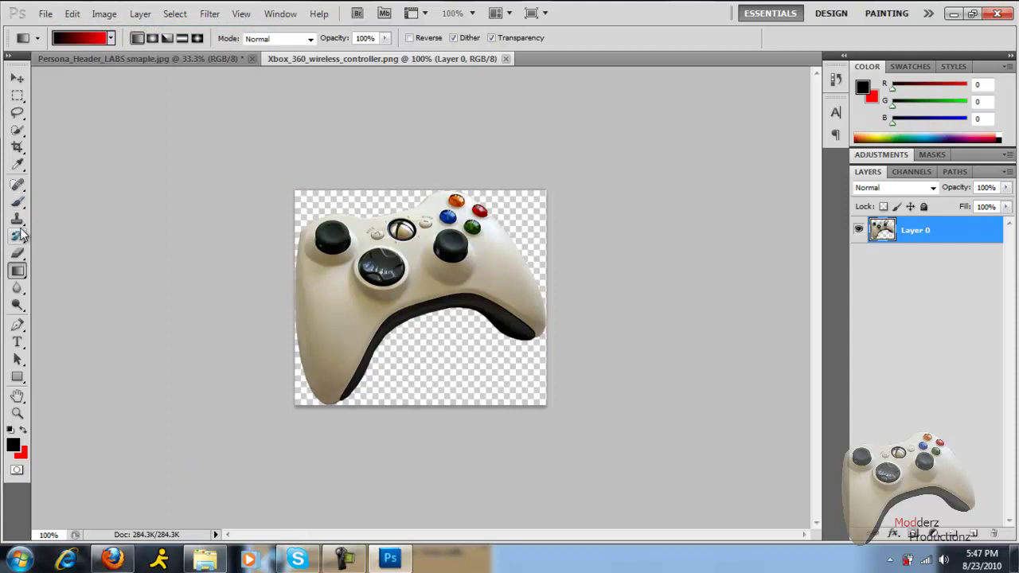
# - Copy the entire controller image and paste it into the header document as a new layer
pyautogui.click(17, 96)
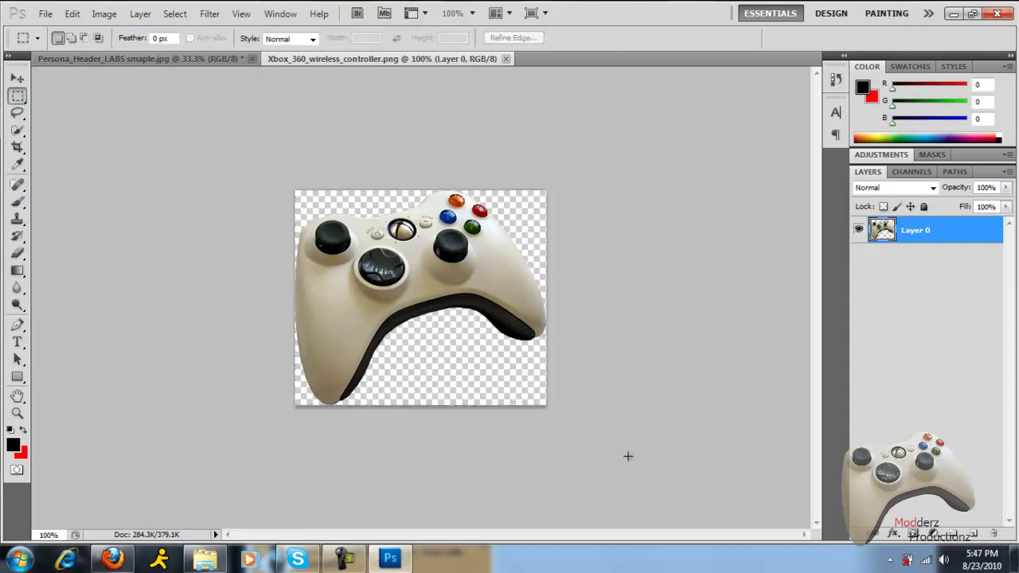
pyautogui.hotkey('ctrl', 'a')
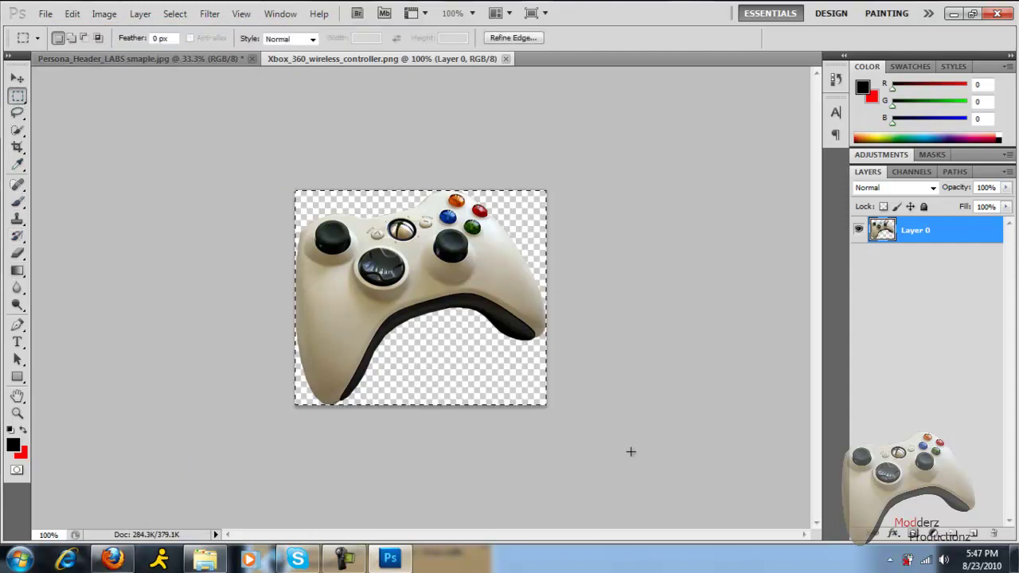
pyautogui.click(189, 57)
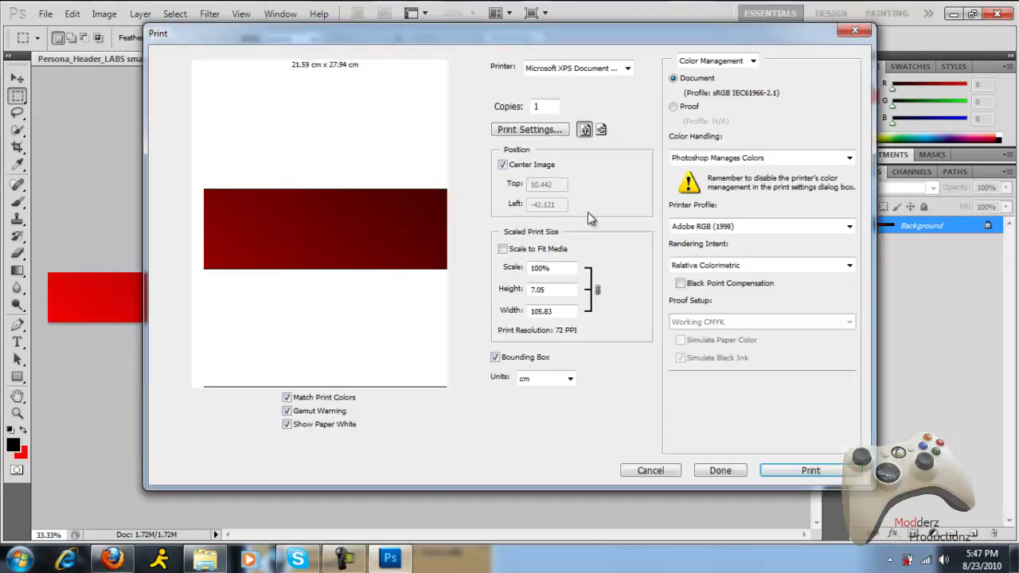
pyautogui.click(849, 26)
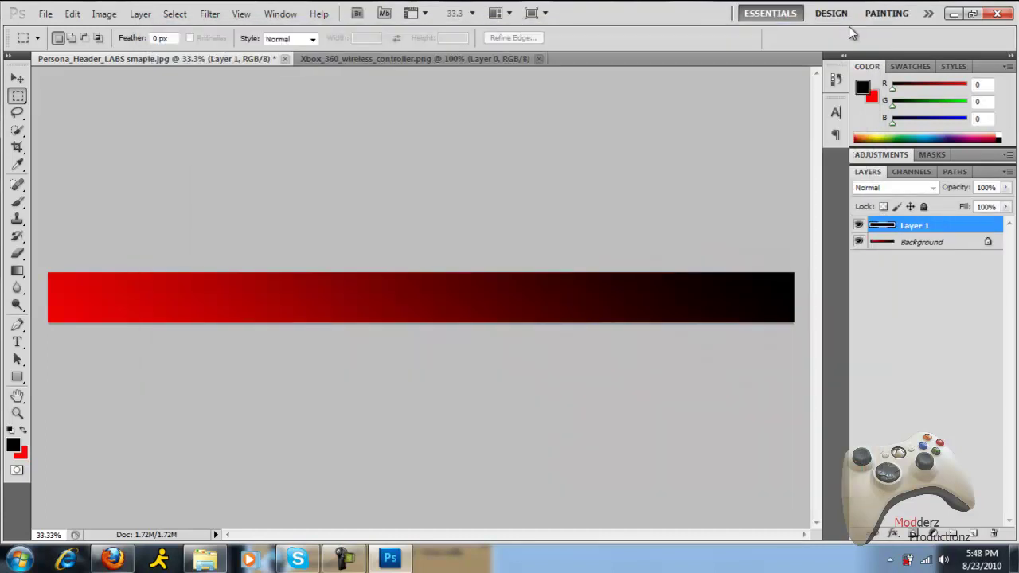
# - Move the controller to the right end of the header, leaving a small gap, and compare it with the current theme in Firefox
pyautogui.click(17, 79)
pyautogui.moveTo(415, 299); pyautogui.dragTo(757, 297)
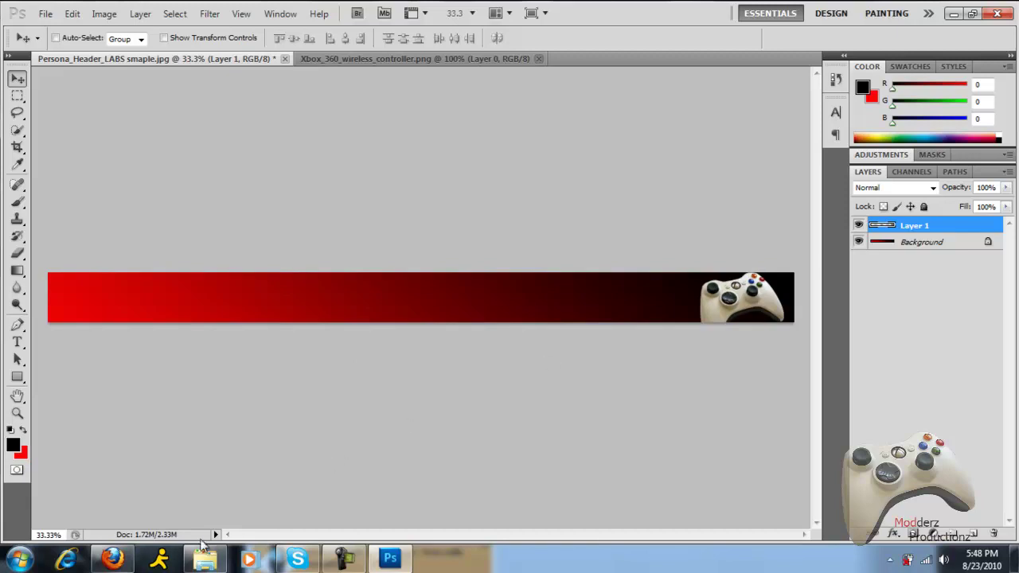
pyautogui.moveTo(740, 312)
pyautogui.mouseDown()
pyautogui.moveTo(769, 308)
pyautogui.moveTo(720, 303)
pyautogui.moveTo(731, 305)
pyautogui.mouseUp()
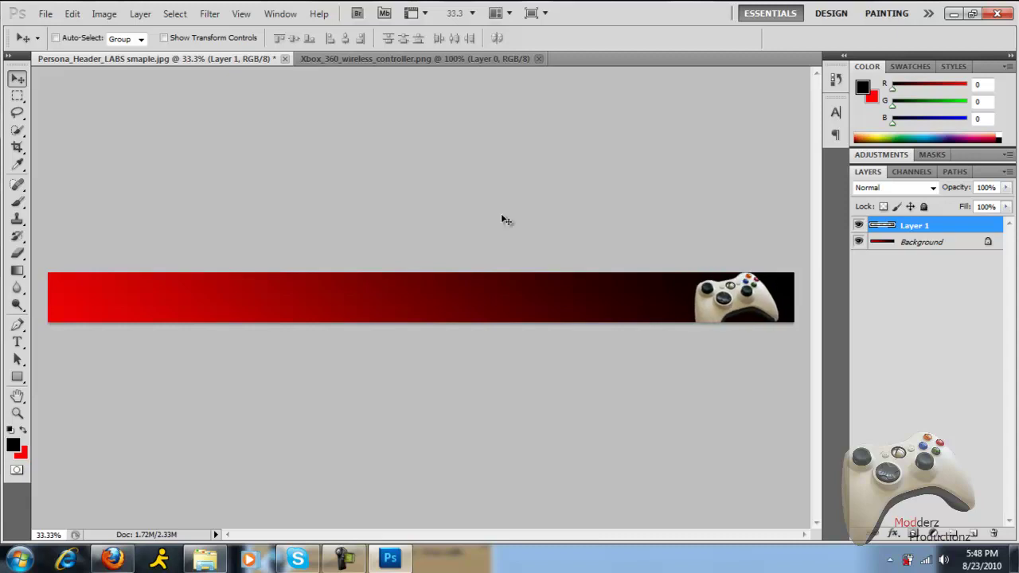
pyautogui.click(112, 559)
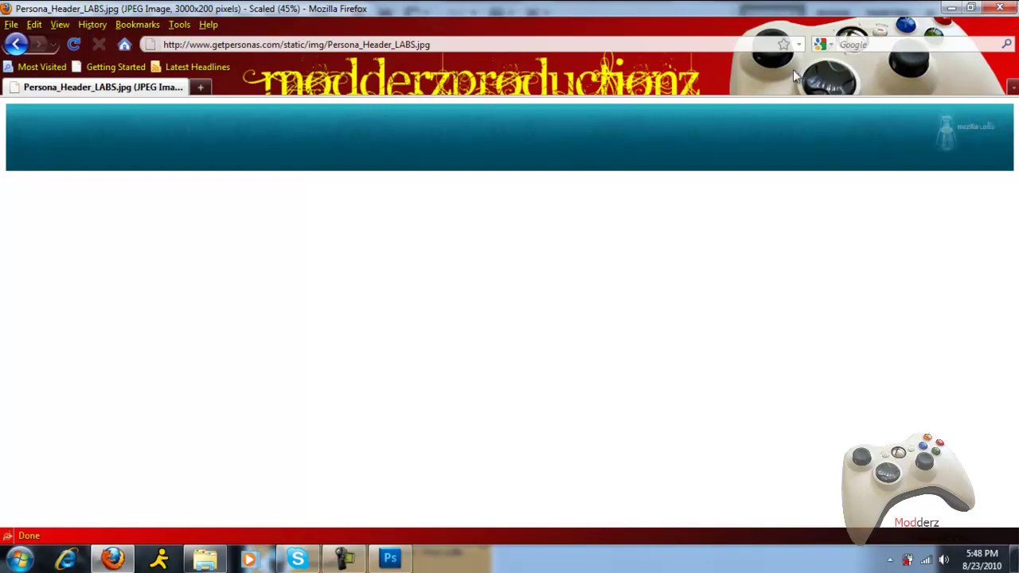
pyautogui.click(411, 563)
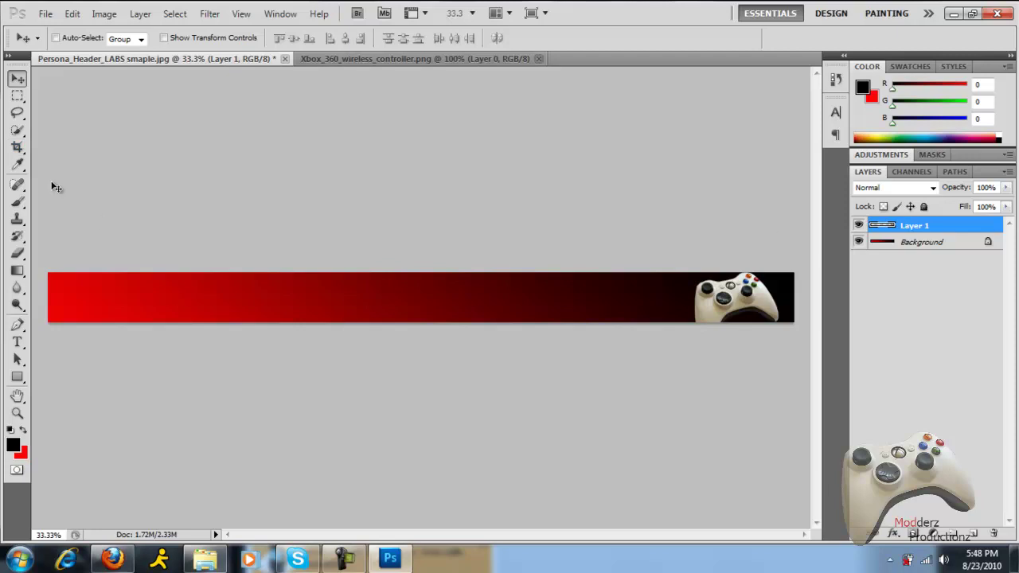
# - Add the text "ModderzProductionz" to the header in red YouMurderer BB at 72 pt
pyautogui.click(17, 342)
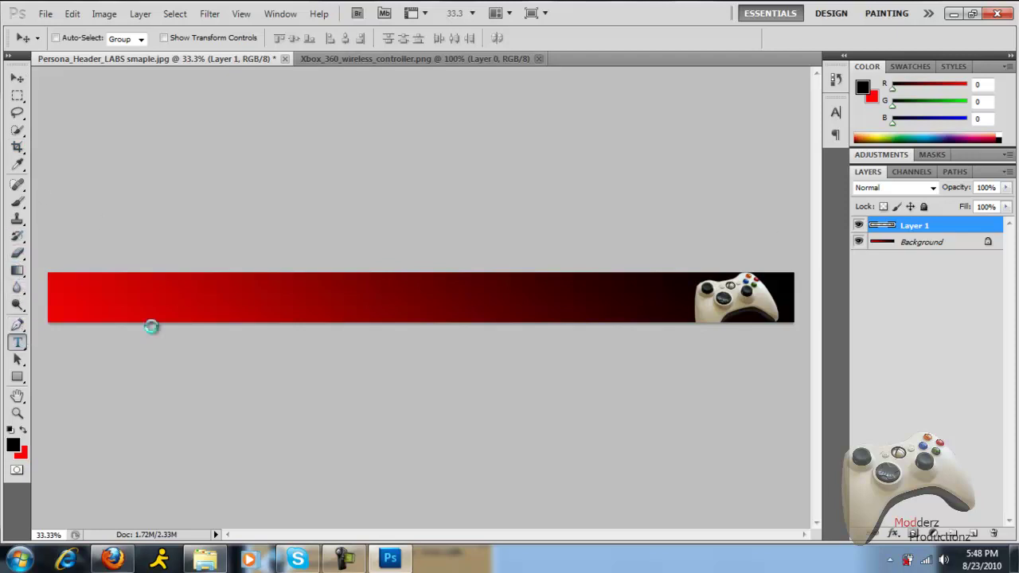
pyautogui.click(521, 313)
pyautogui.write('Mod')
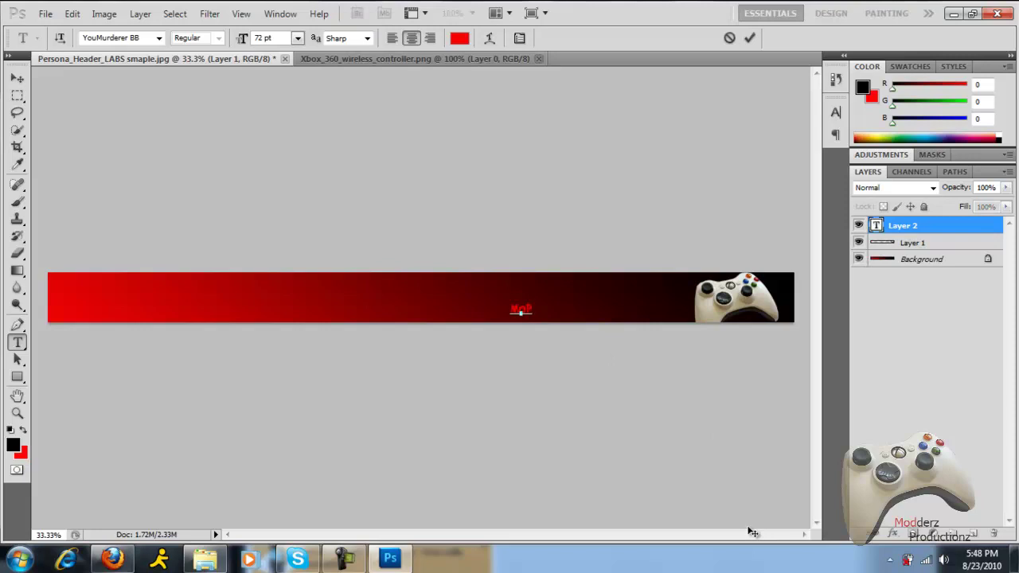
pyautogui.write('derzProductionz')
# - Move the ModderzProductionz text along the header until it sits directly left of the controller
pyautogui.click(17, 79)
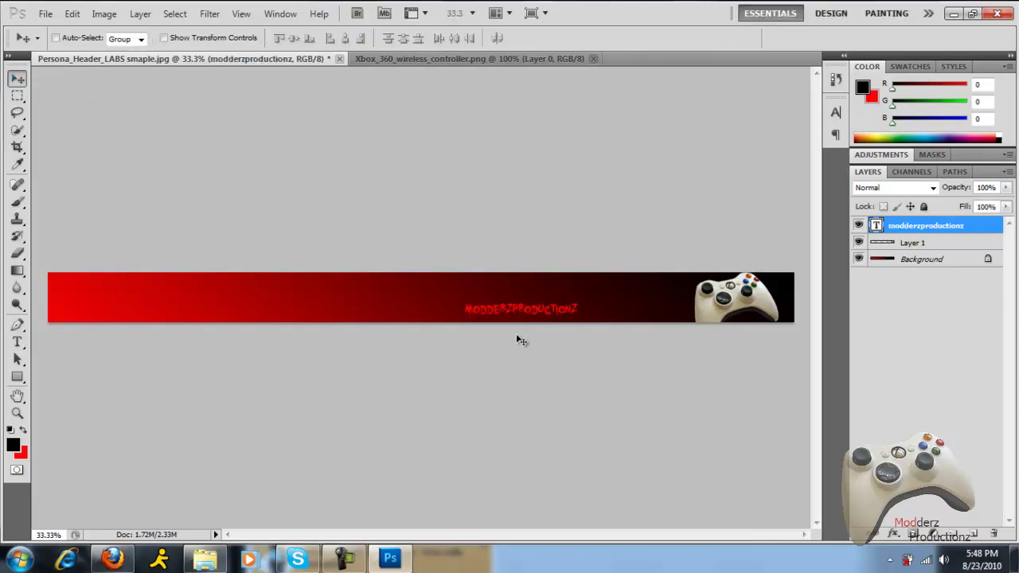
pyautogui.moveTo(517, 321); pyautogui.dragTo(614, 320)
pyautogui.moveTo(614, 320); pyautogui.dragTo(626, 319)
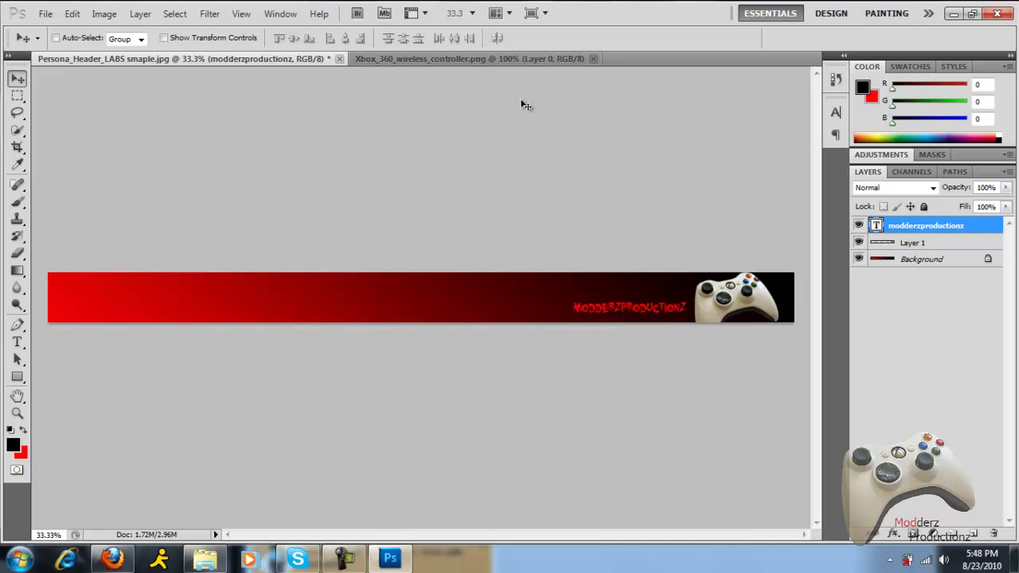
# - Close Photoshop without saving the edited header
pyautogui.click(997, 14)
pyautogui.click(535, 225)
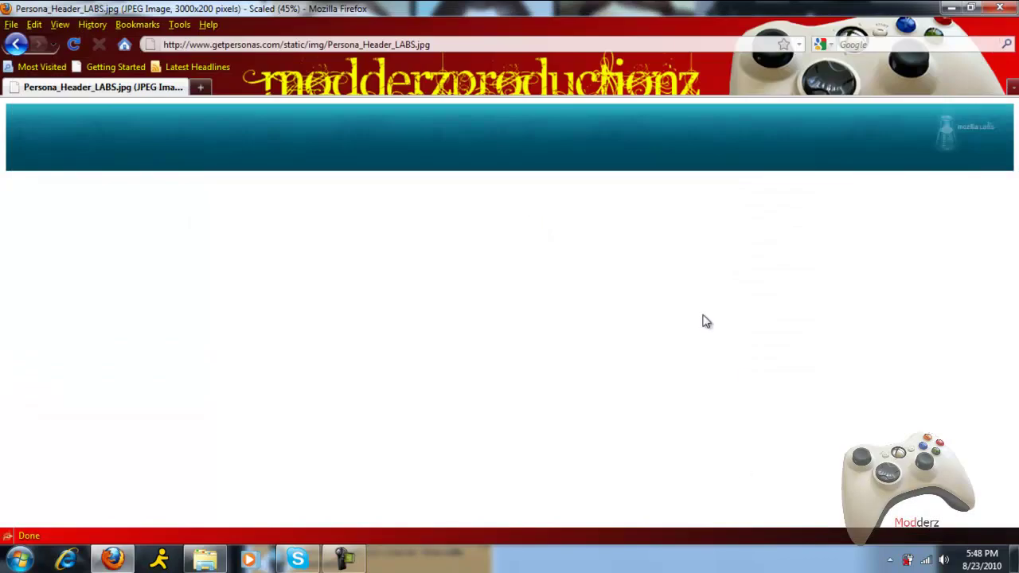
# - Return to the Personas how-to guide in Firefox and open the image requirements of Step 2: Creating a Persona Footer Image
pyautogui.click(11, 46)
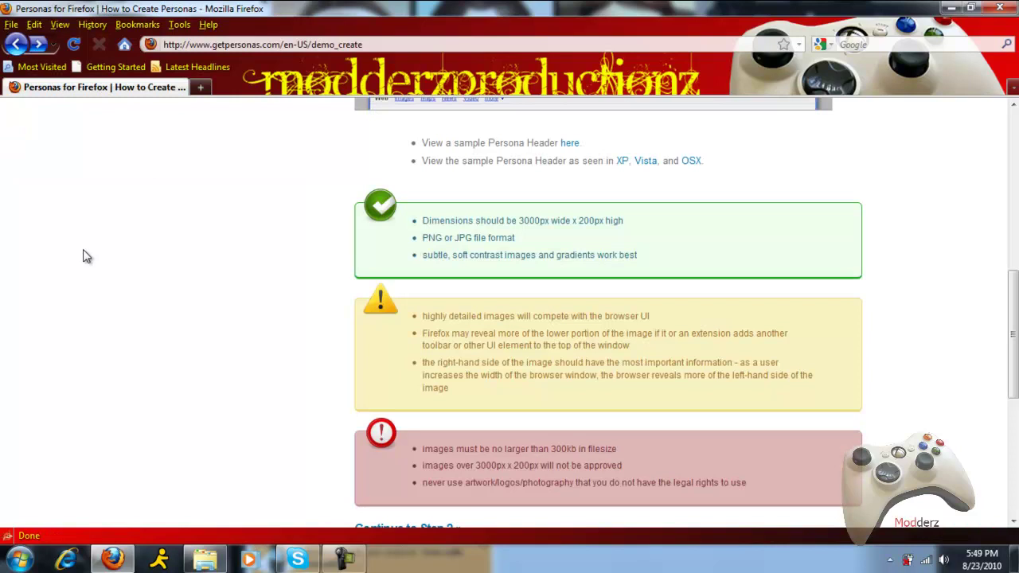
pyautogui.scroll(-2, 87, 254)
pyautogui.scroll(6, 86, 254)
pyautogui.scroll(-2, 394, 222)
pyautogui.scroll(6, 442, 237)
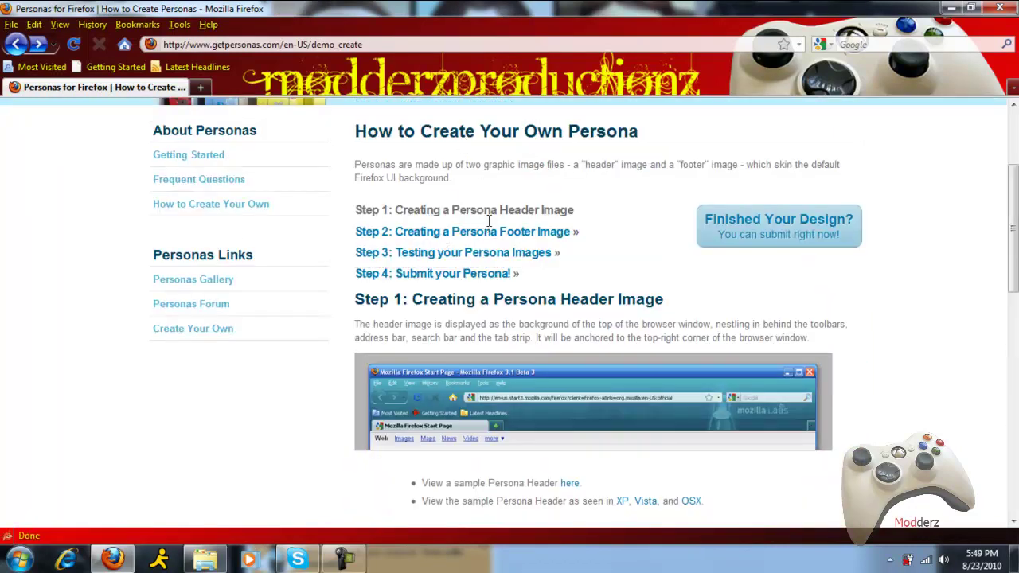
pyautogui.click(502, 231)
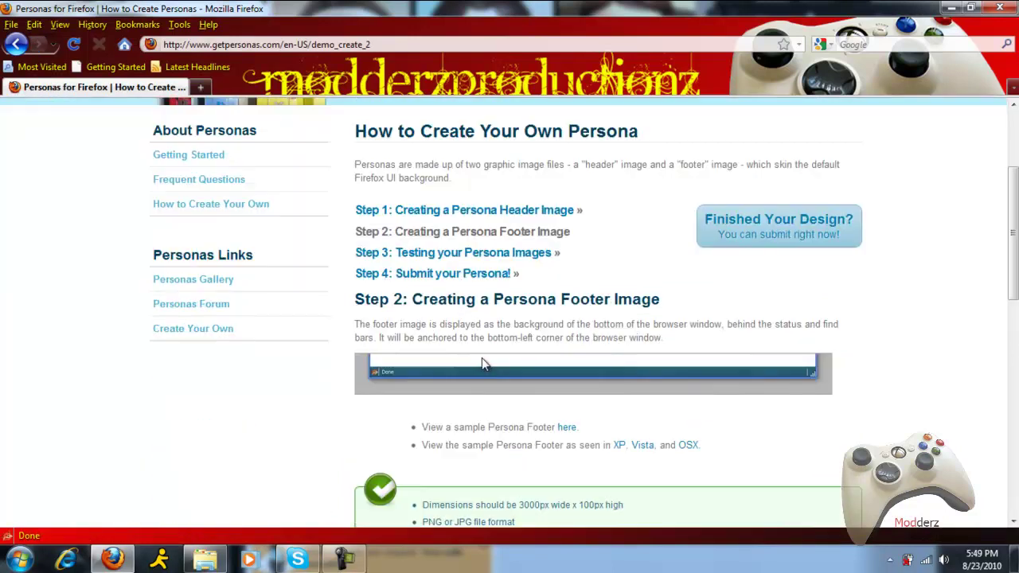
pyautogui.scroll(-6, 549, 346)
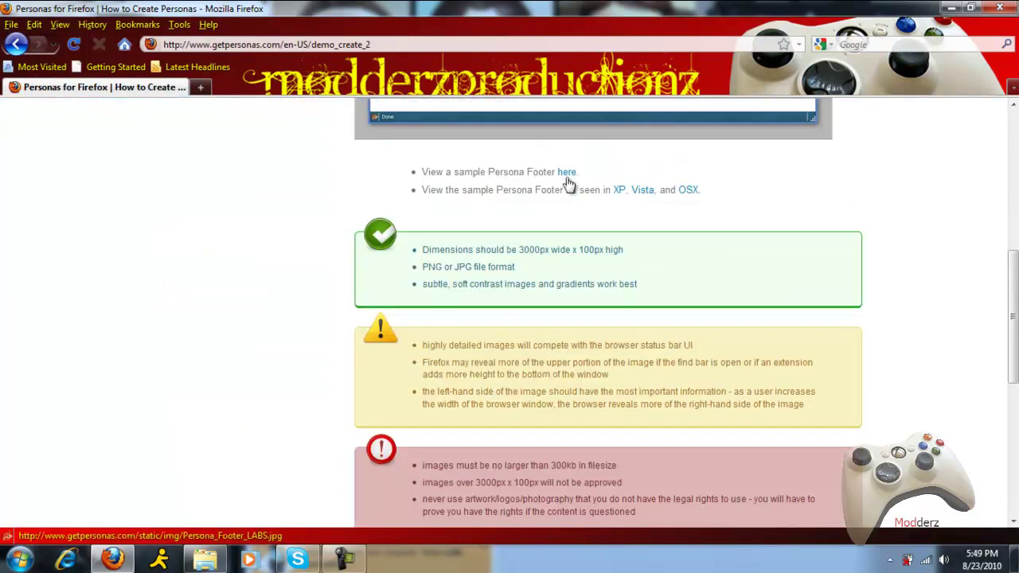
# - Open the sample Persona footer image and save it to the Pictures library with "sample" appended to its name, keeping the existing file
pyautogui.click(569, 173)
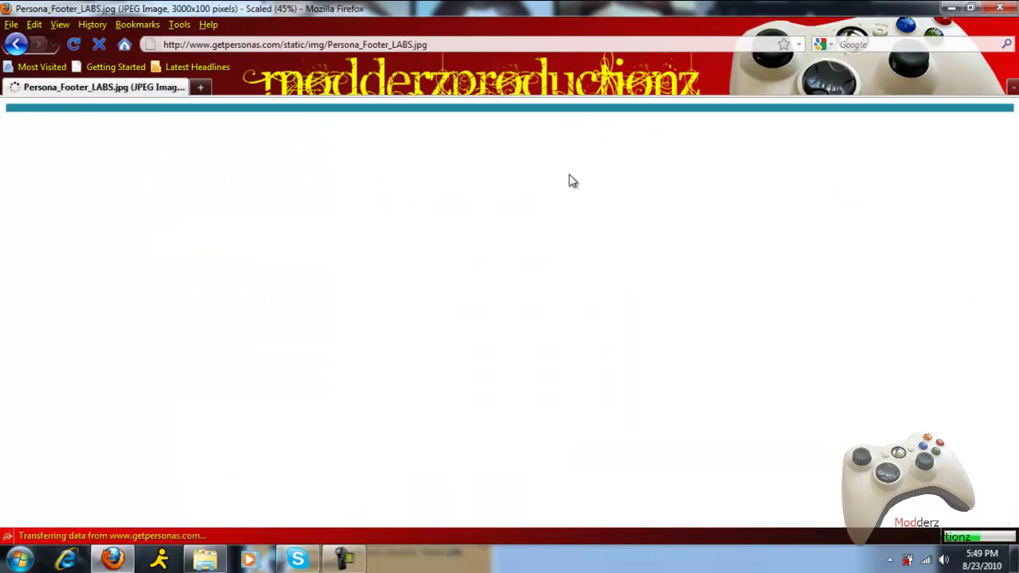
pyautogui.rightClick(403, 110)
pyautogui.click(422, 159)
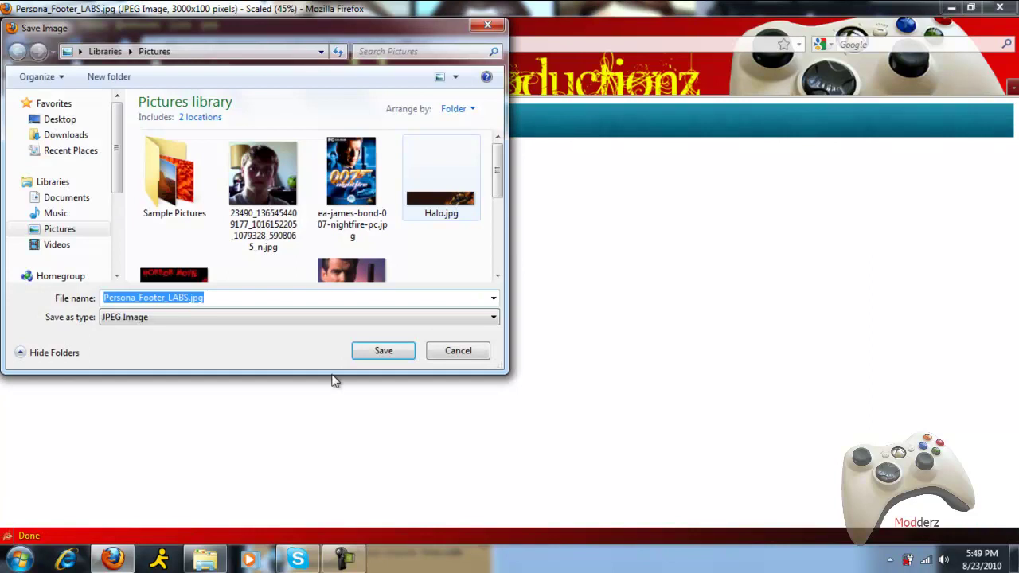
pyautogui.click(357, 356)
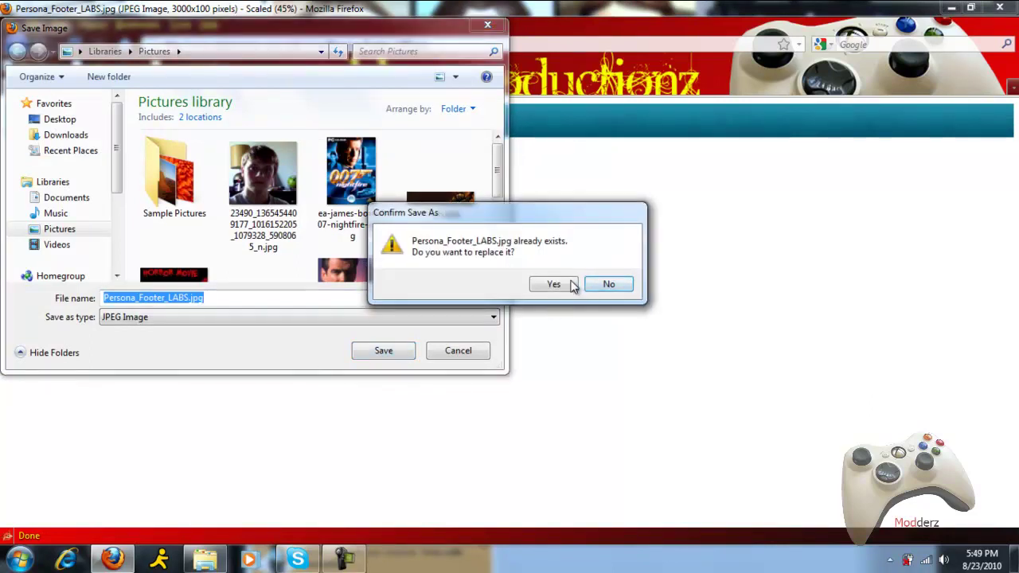
pyautogui.click(602, 286)
pyautogui.click(189, 298)
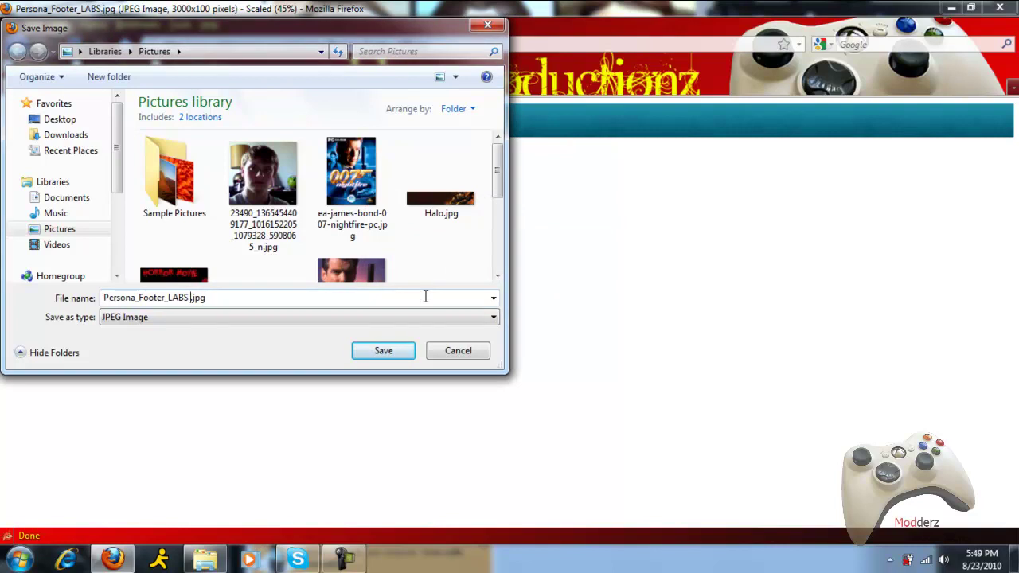
pyautogui.write('sample')
pyautogui.press('Return')
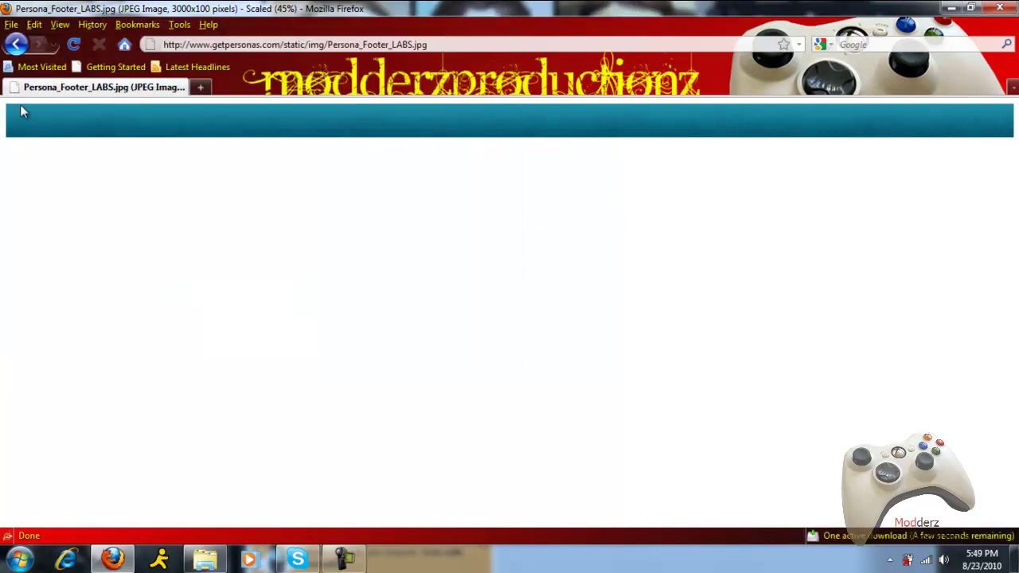
# - Return to the Step 2 footer guide and review its dimension, file format and file size requirements
pyautogui.click(16, 43)
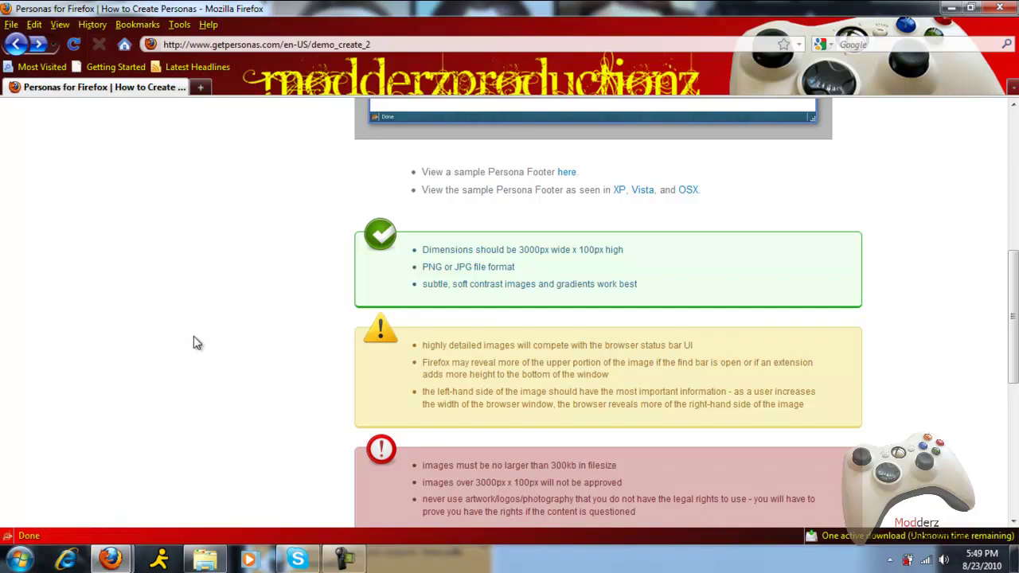
pyautogui.scroll(2, 198, 344)
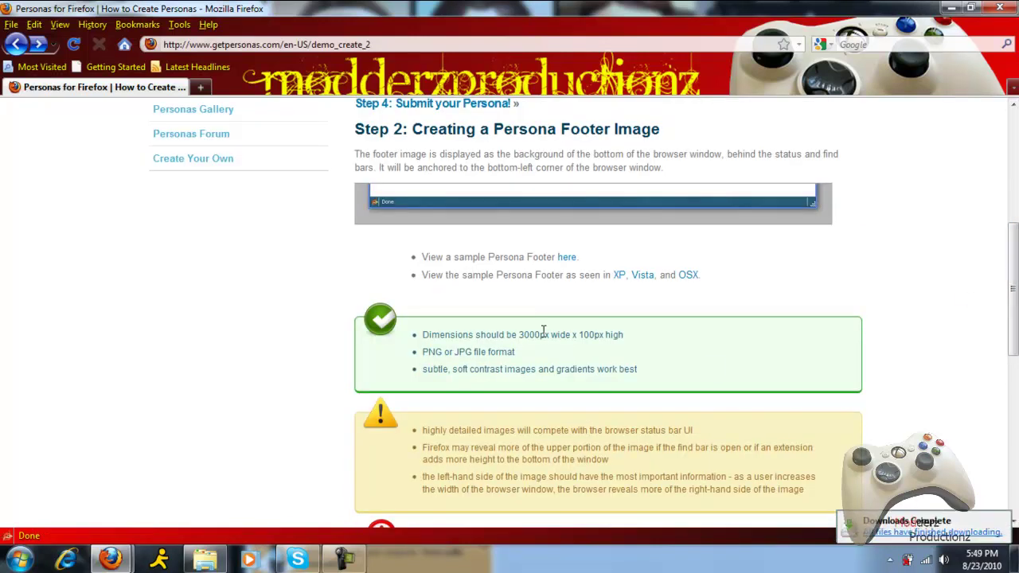
pyautogui.moveTo(428, 359); pyautogui.dragTo(510, 355)
pyautogui.click(509, 358)
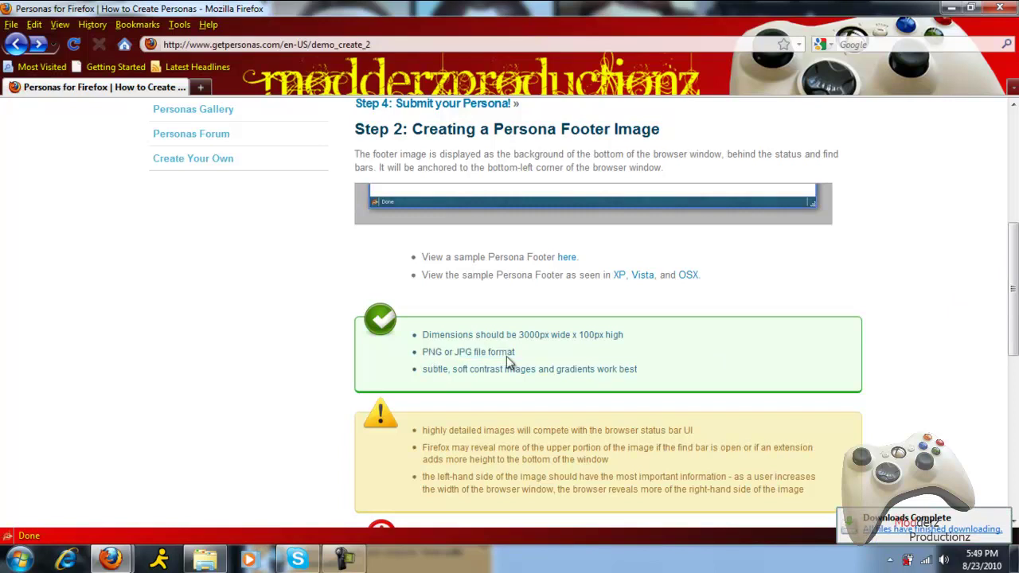
pyautogui.moveTo(1011, 324); pyautogui.dragTo(997, 340)
pyautogui.scroll(-6, 1001, 346)
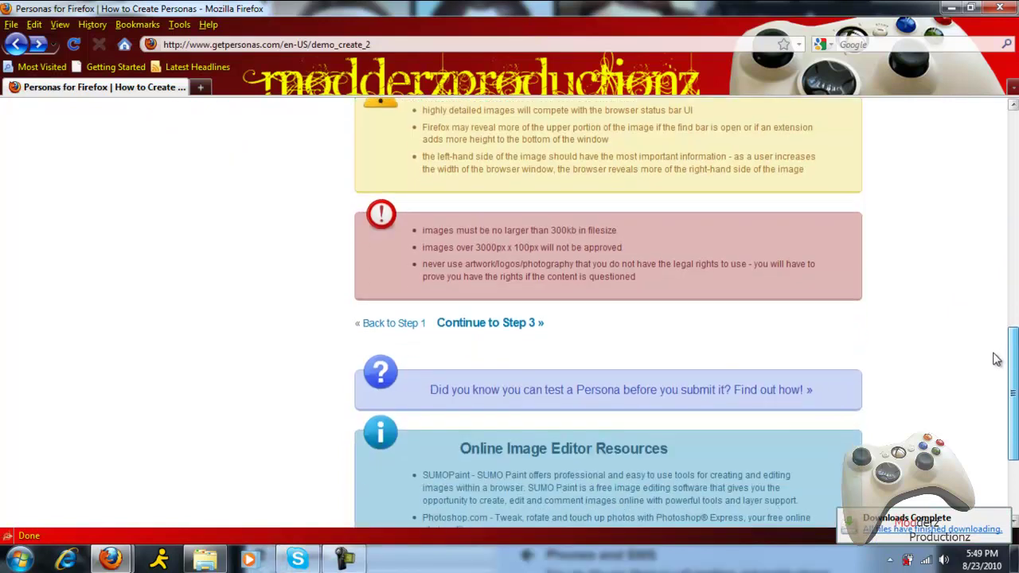
pyautogui.scroll(12, 762, 275)
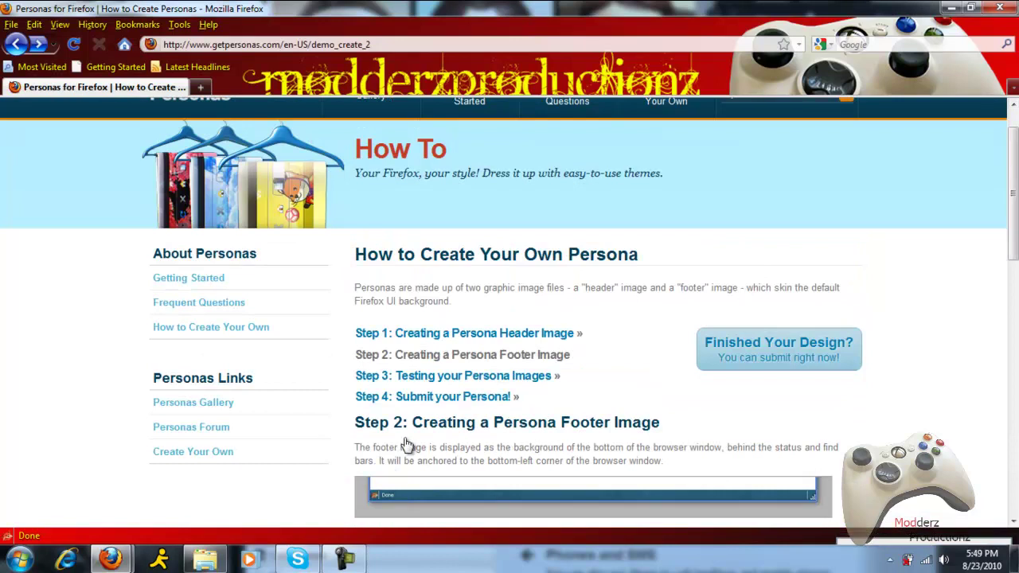
# - Open Step 3: Testing your Persona Images and look through the custom Persona instructions of Option 1
pyautogui.click(453, 380)
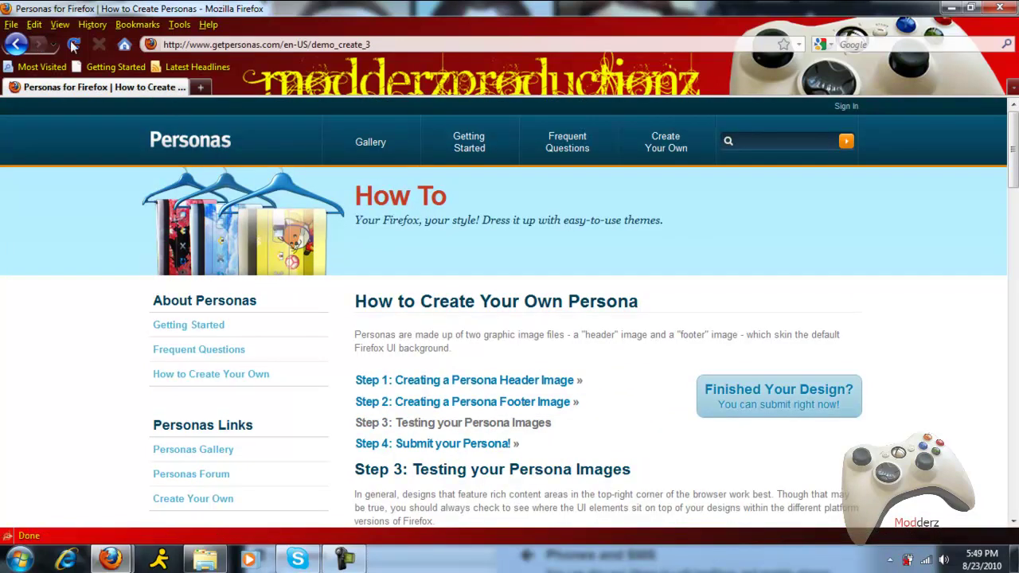
pyautogui.scroll(-15, 831, 251)
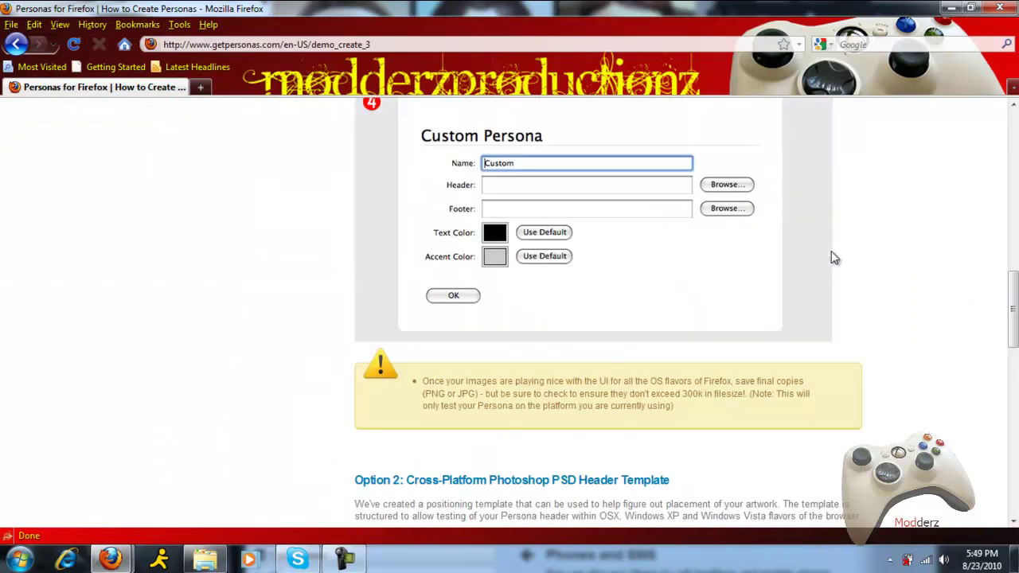
pyautogui.scroll(-5, 841, 251)
pyautogui.scroll(20, 839, 257)
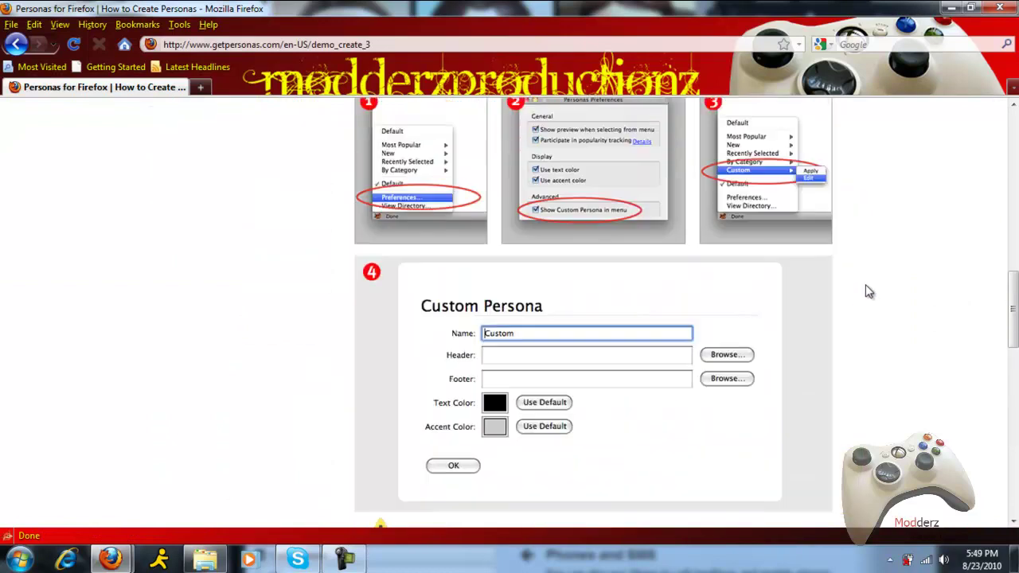
pyautogui.scroll(4, 897, 309)
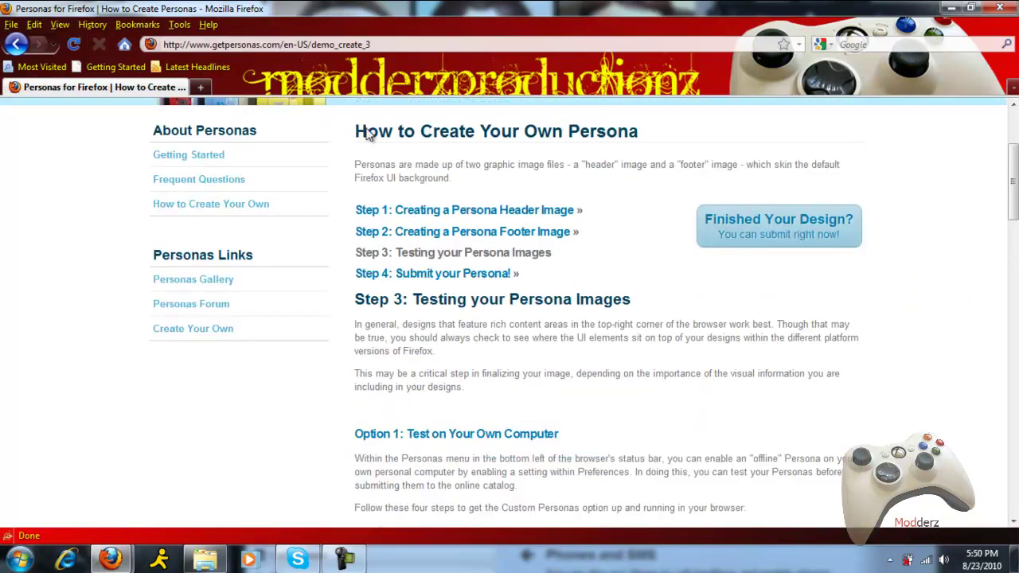
# - Load firefox.com in a new tab and go to its Add-ons section
pyautogui.click(201, 87)
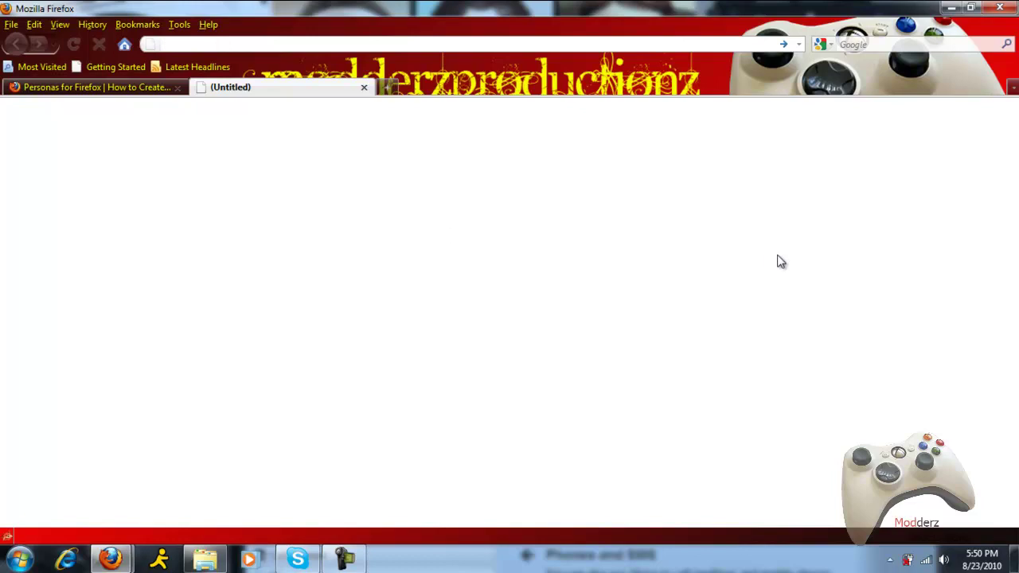
pyautogui.write('firefo')
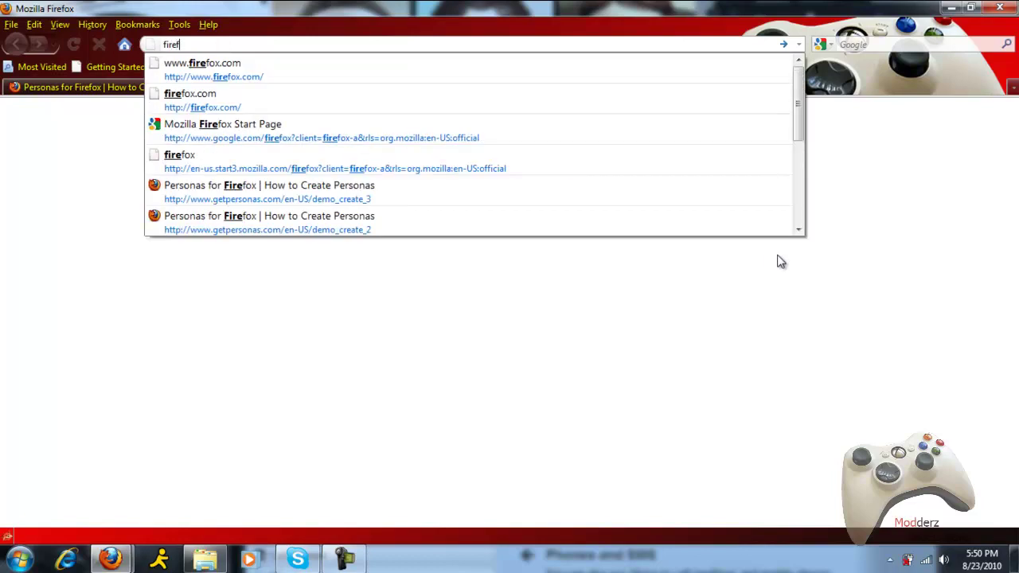
pyautogui.write('x.com')
pyautogui.press('Return')
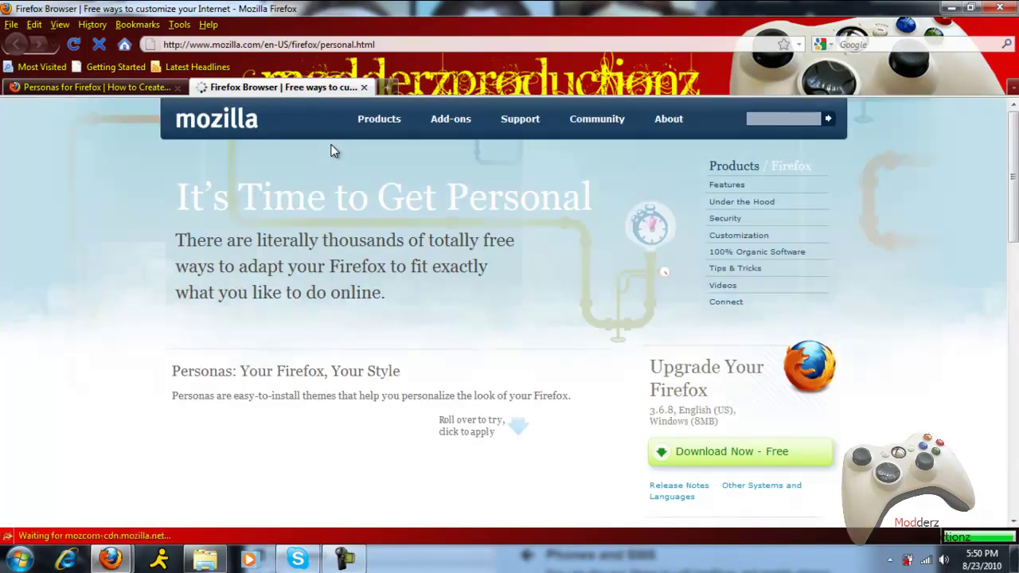
pyautogui.click(459, 126)
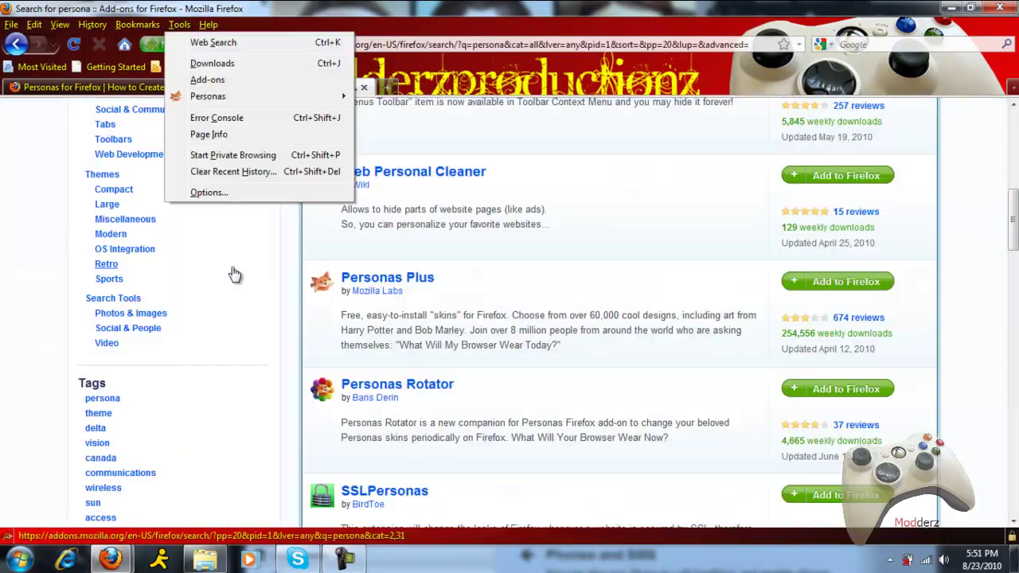
# - Open the Personas Plus add-on page from the "persona" search results and examine its description, compatibility and install option
pyautogui.click(252, 284)
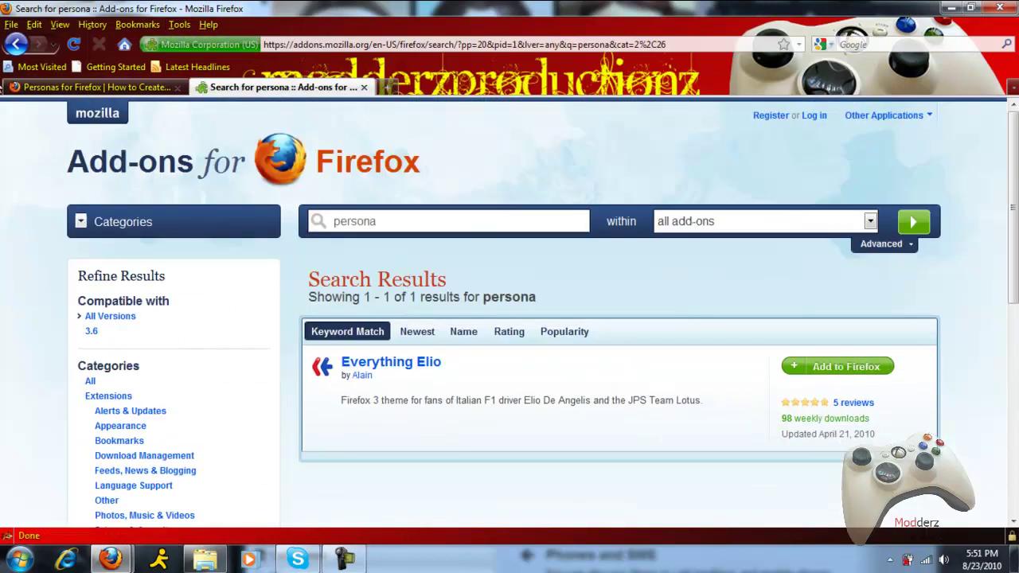
pyautogui.click(16, 44)
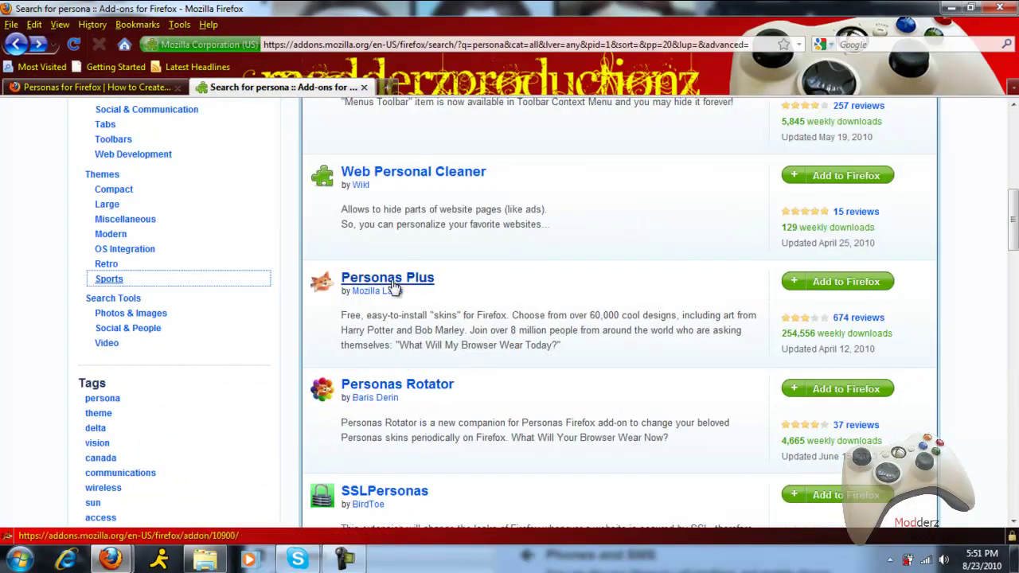
pyautogui.click(385, 284)
pyautogui.scroll(2, 384, 284)
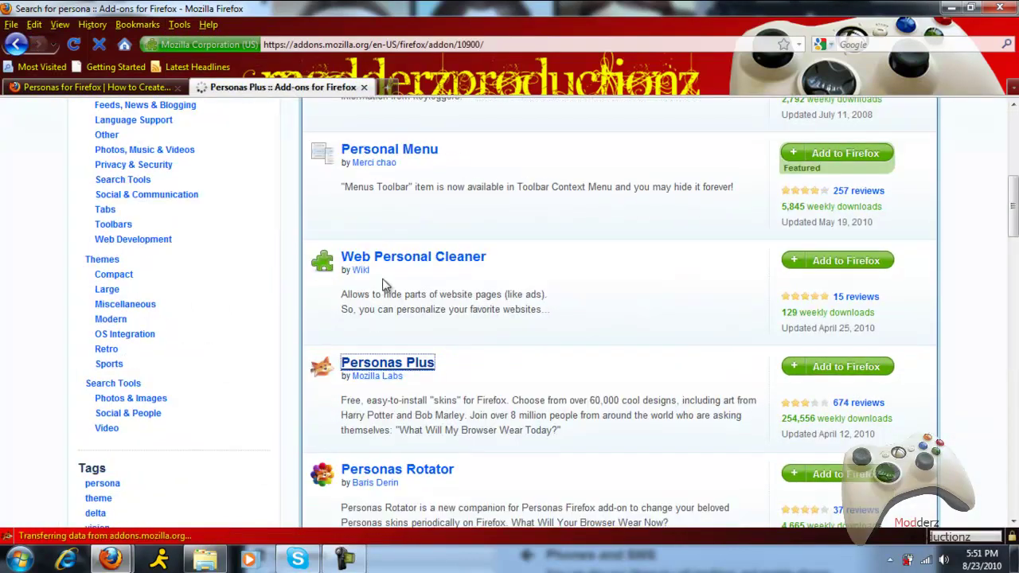
pyautogui.scroll(4, 853, 312)
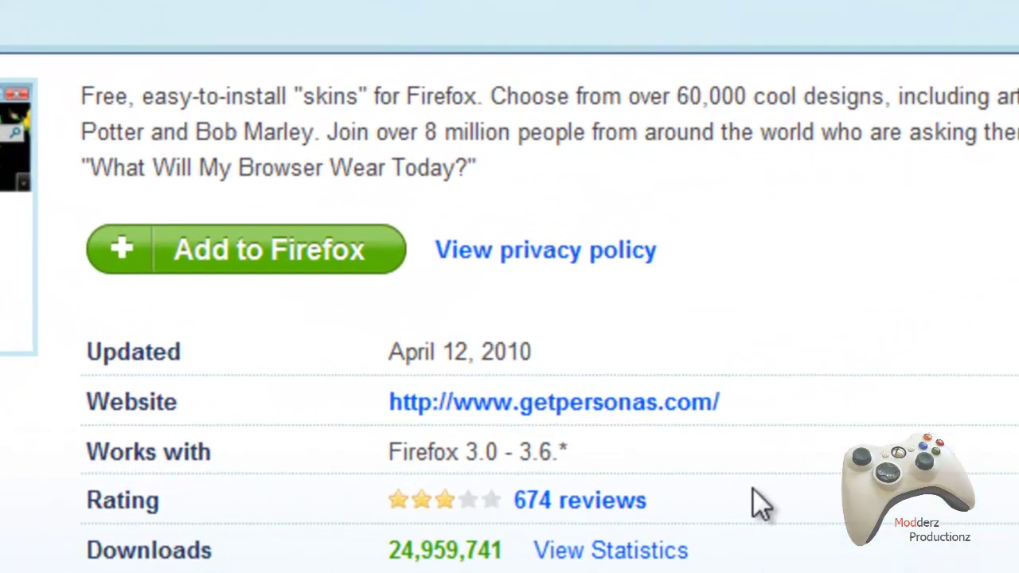
pyautogui.scroll(-2, 753, 488)
pyautogui.scroll(2, 753, 488)
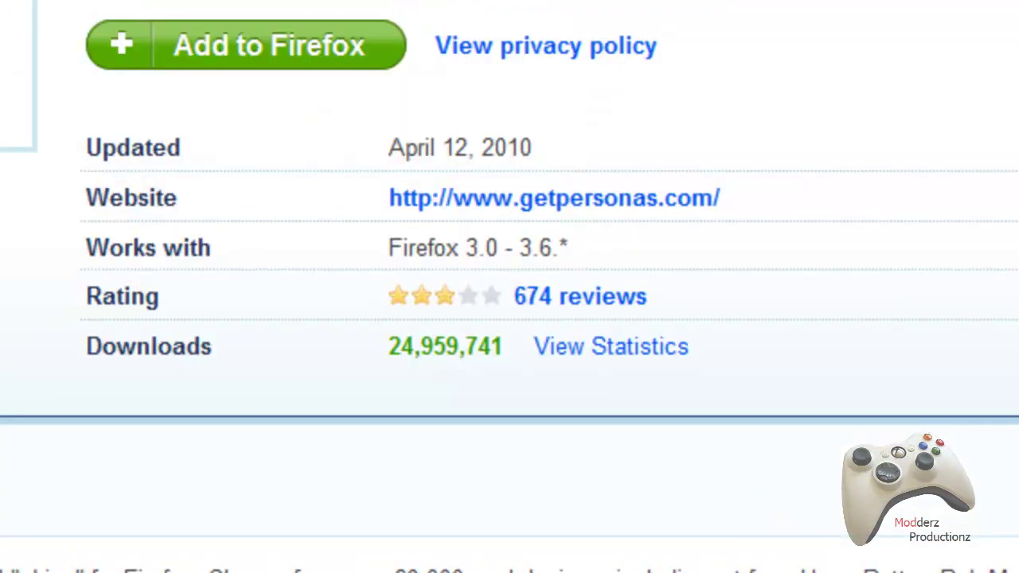
pyautogui.scroll(2, 510, 287)
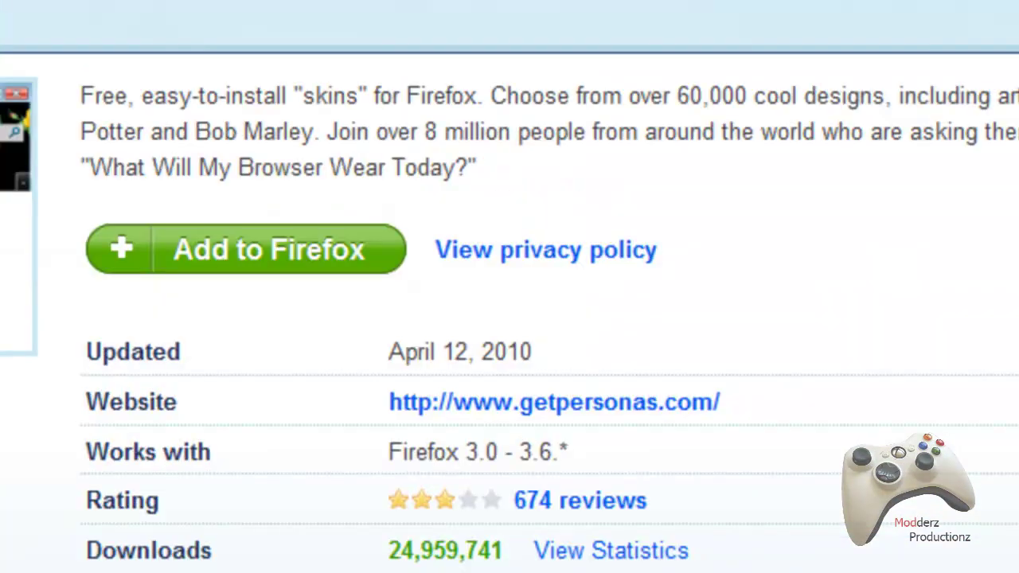
pyautogui.scroll(-2, 510, 287)
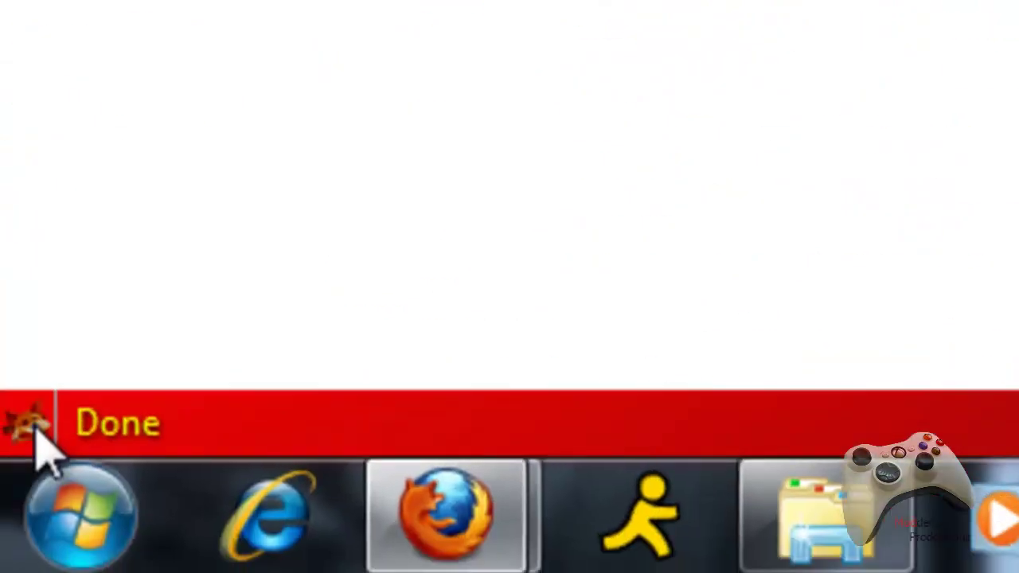
# - Open the Personas preferences and accept them with Show Custom Persona in menu enabled
pyautogui.click(36, 436)
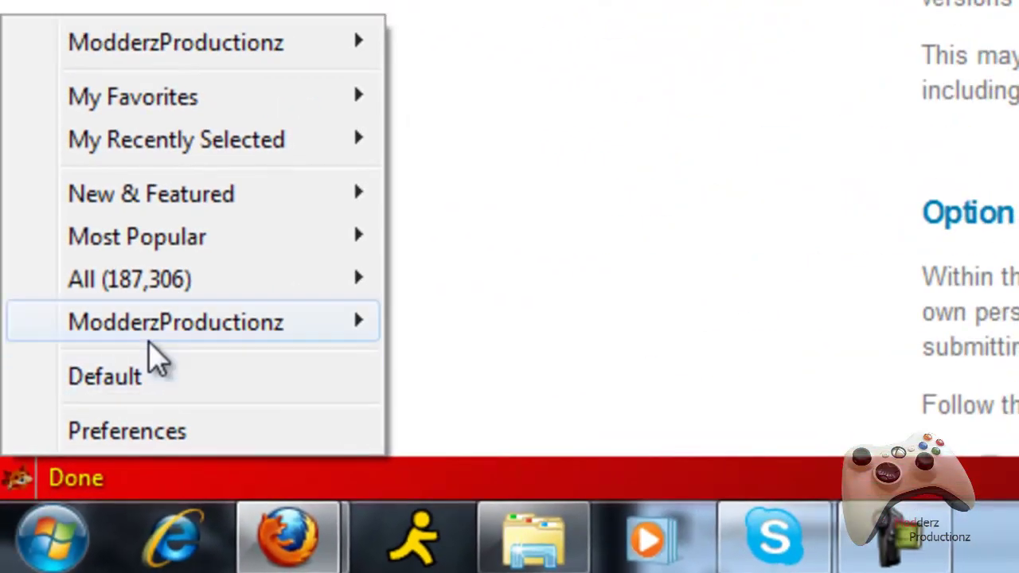
pyautogui.moveTo(266, 189)
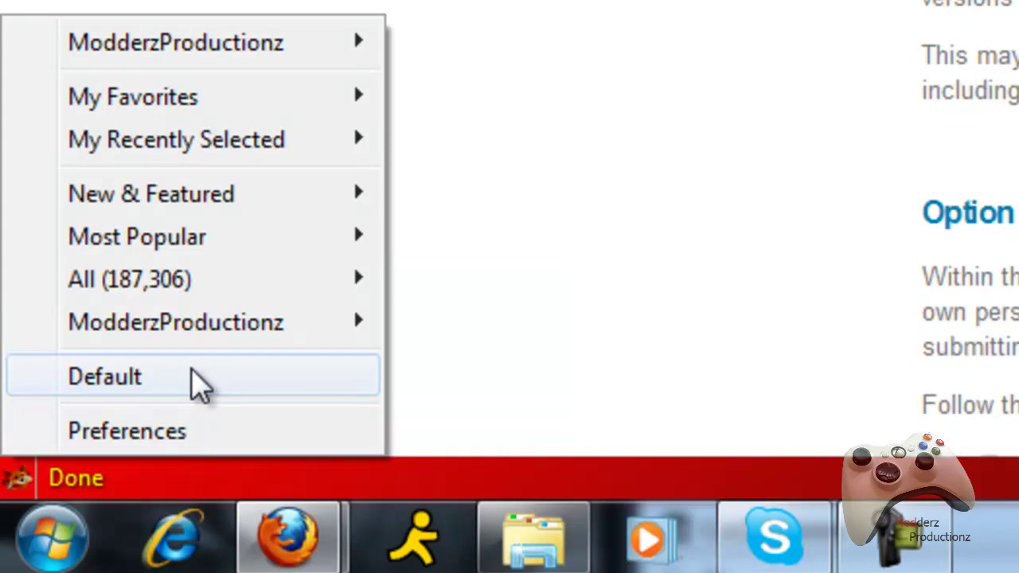
pyautogui.click(199, 435)
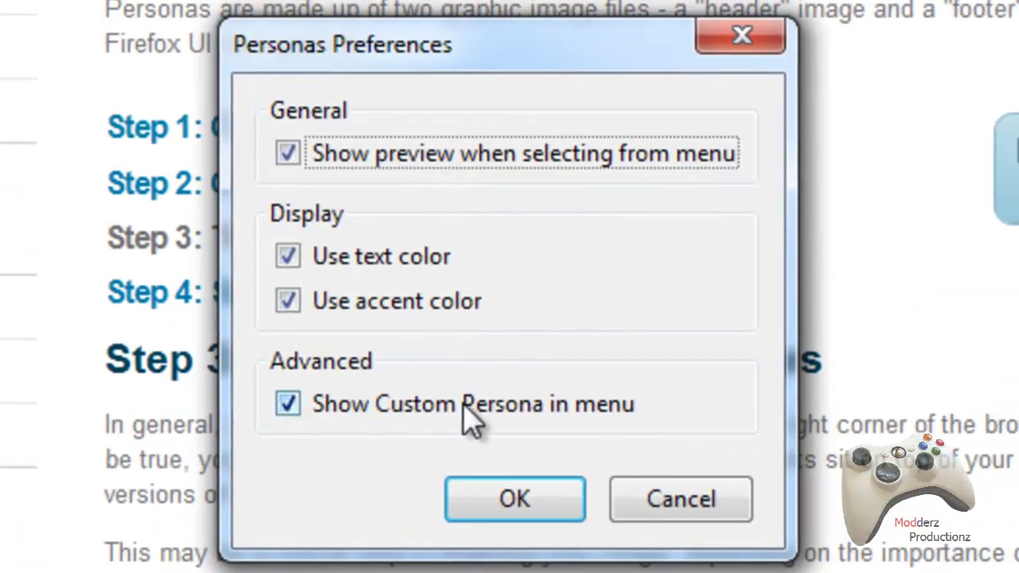
pyautogui.click(557, 497)
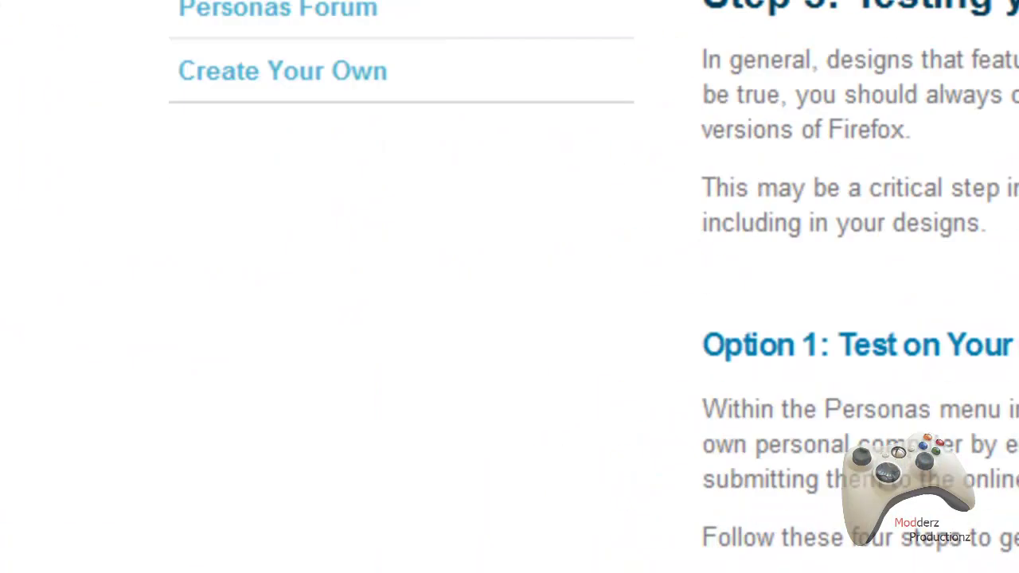
# - Open the ModderzProductionz custom Persona for editing and rename it "Firefox Default"
pyautogui.click(18, 476)
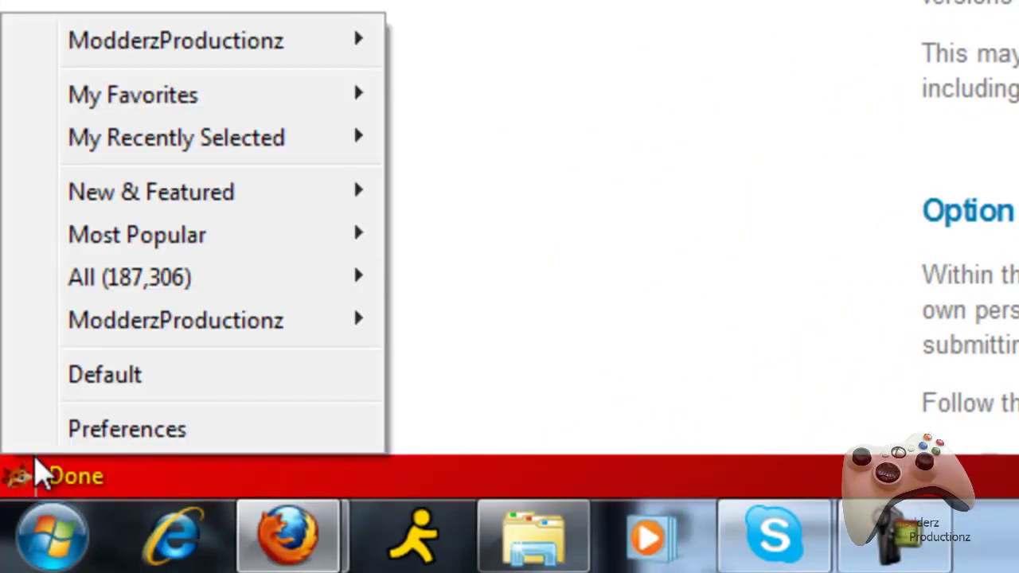
pyautogui.moveTo(149, 341)
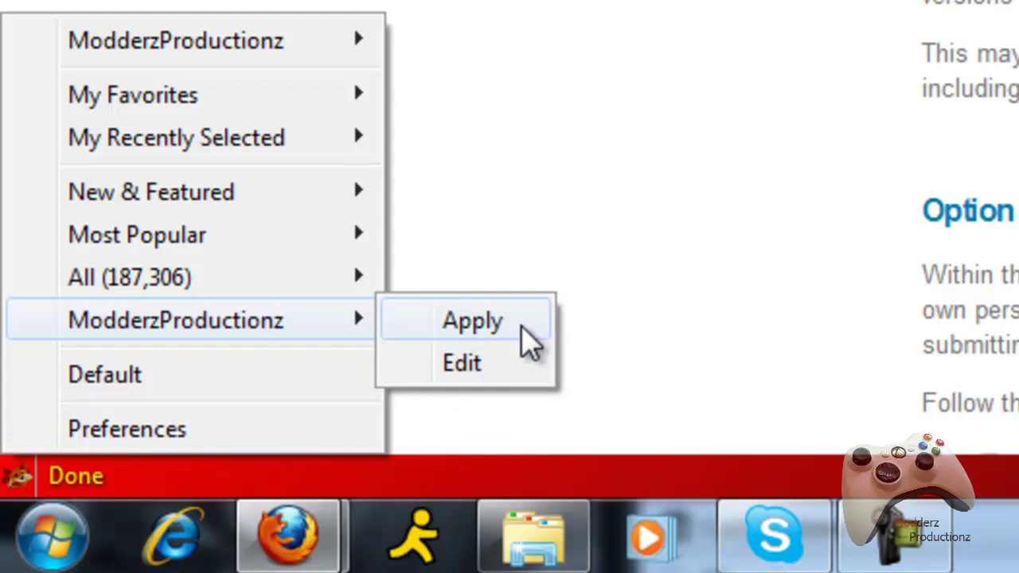
pyautogui.click(495, 363)
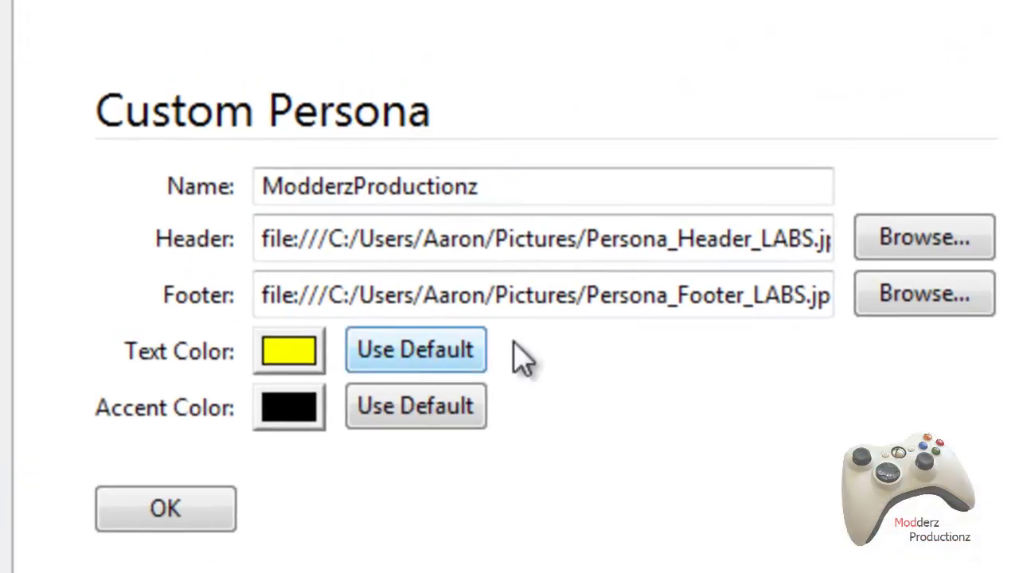
pyautogui.moveTo(523, 177); pyautogui.dragTo(27, 189)
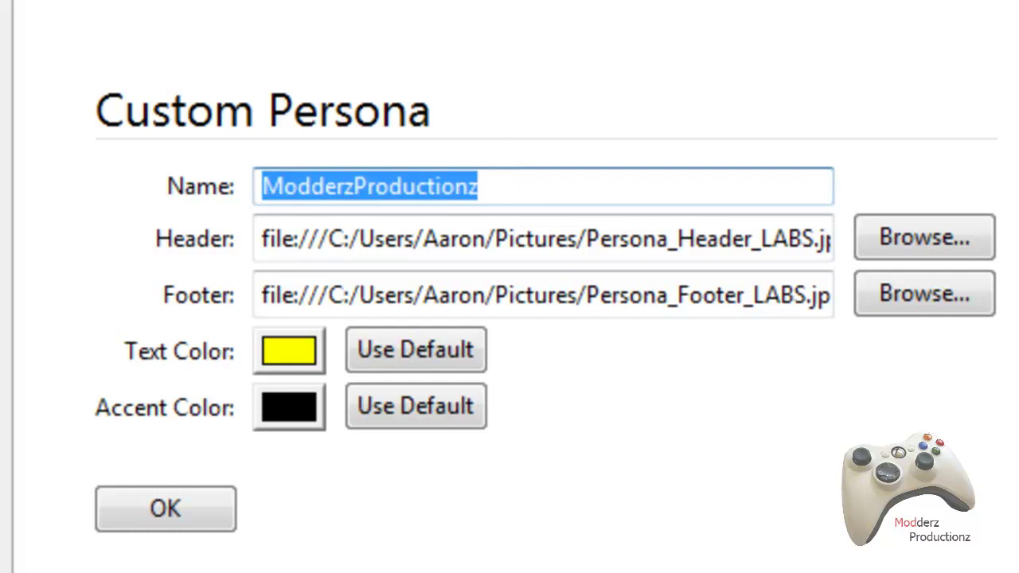
pyautogui.write('Firefox Default')
# - Replace the custom Persona's header and footer with the sample Persona_Header_LABS and Persona_Footer_LABS images from the Pictures folder
pyautogui.moveTo(695, 241); pyautogui.dragTo(742, 241)
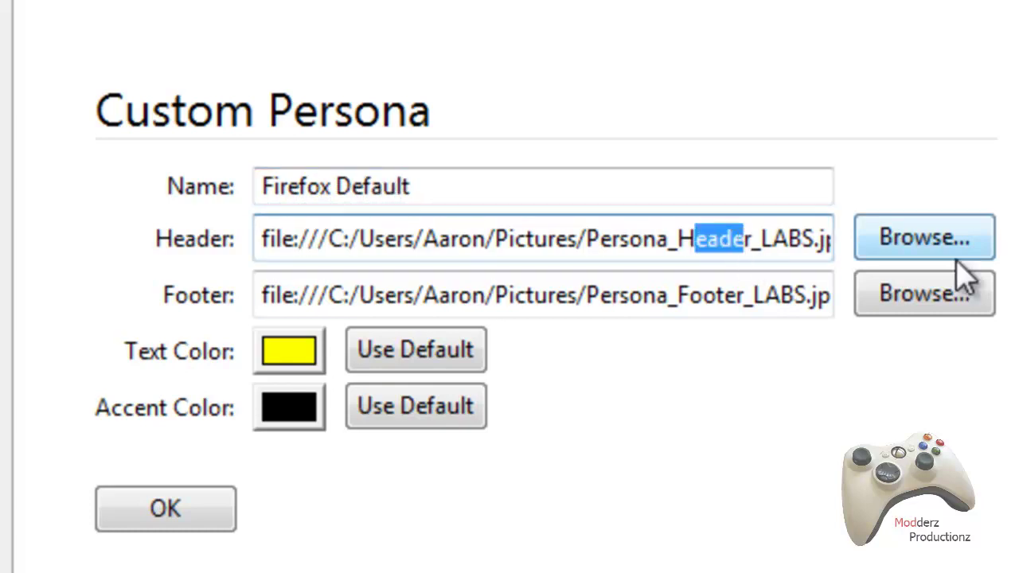
pyautogui.click(904, 237)
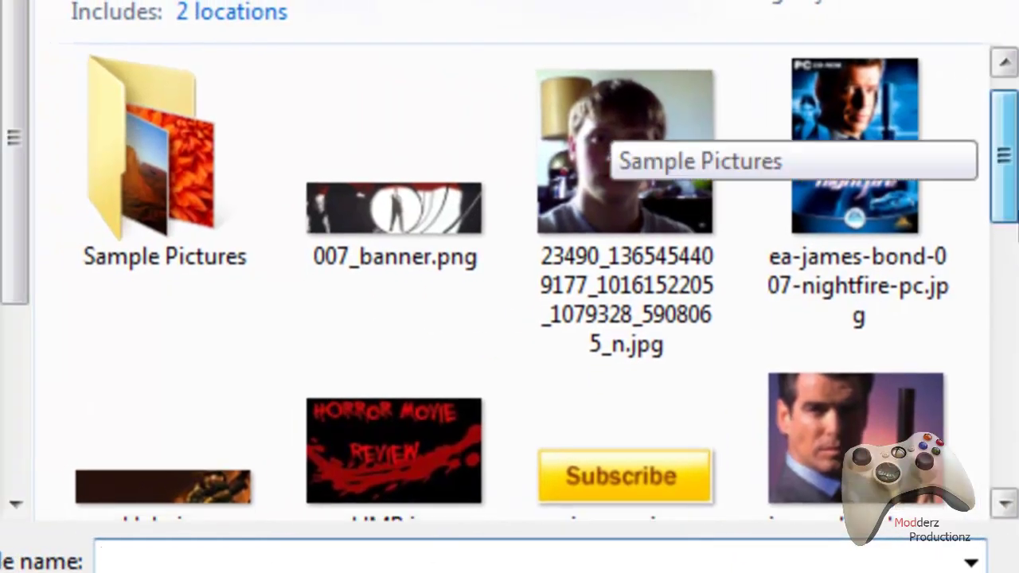
pyautogui.moveTo(1005, 160); pyautogui.dragTo(1001, 420)
pyautogui.doubleClick(836, 204)
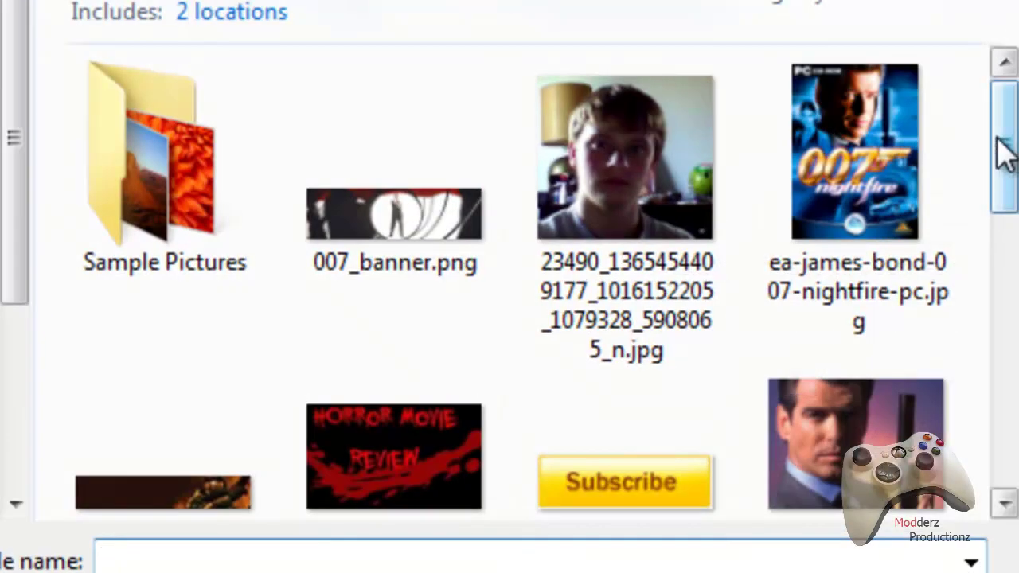
pyautogui.moveTo(999, 140); pyautogui.dragTo(988, 519)
pyautogui.scroll(-3, 314, 382)
pyautogui.doubleClick(422, 223)
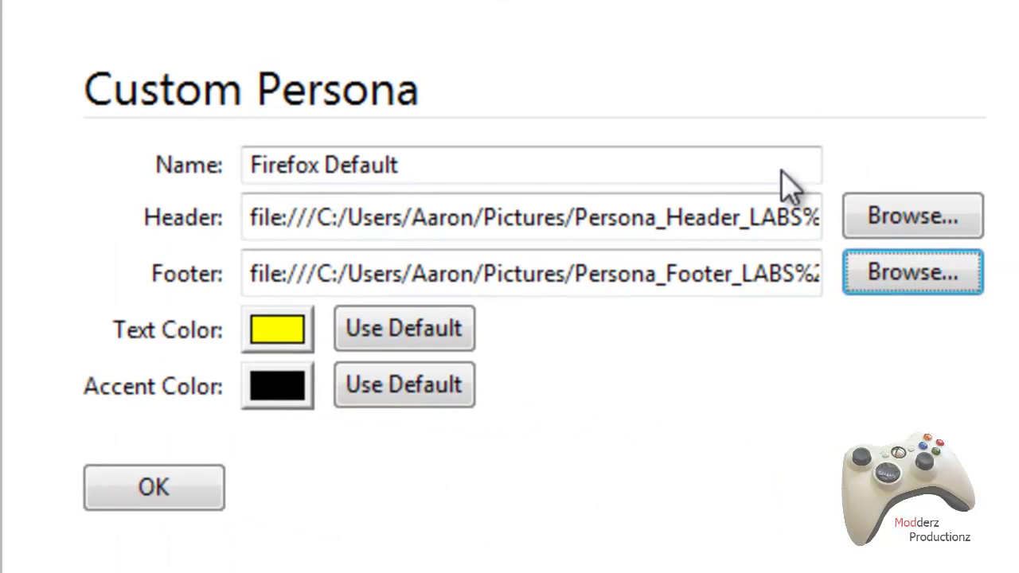
# - Set the custom Persona's text color to light blue and its accent color to red, and accept the settings
pyautogui.click(293, 331)
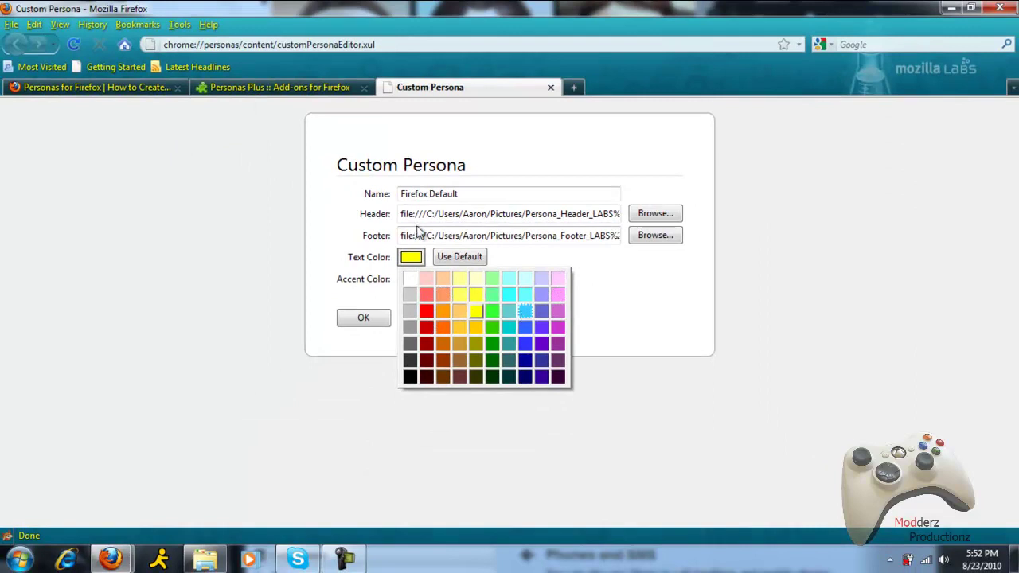
pyautogui.click(313, 112)
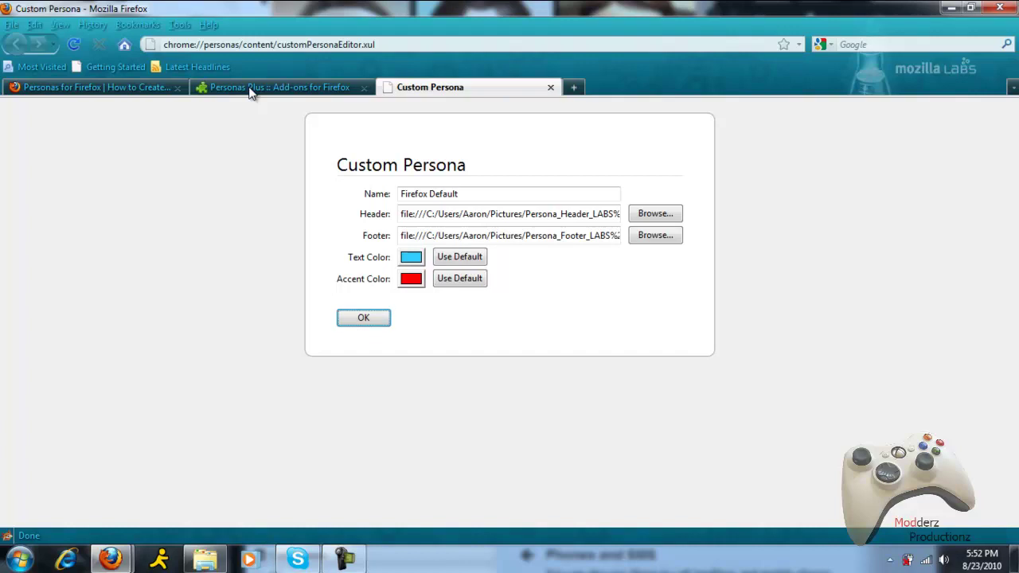
pyautogui.press('Return')
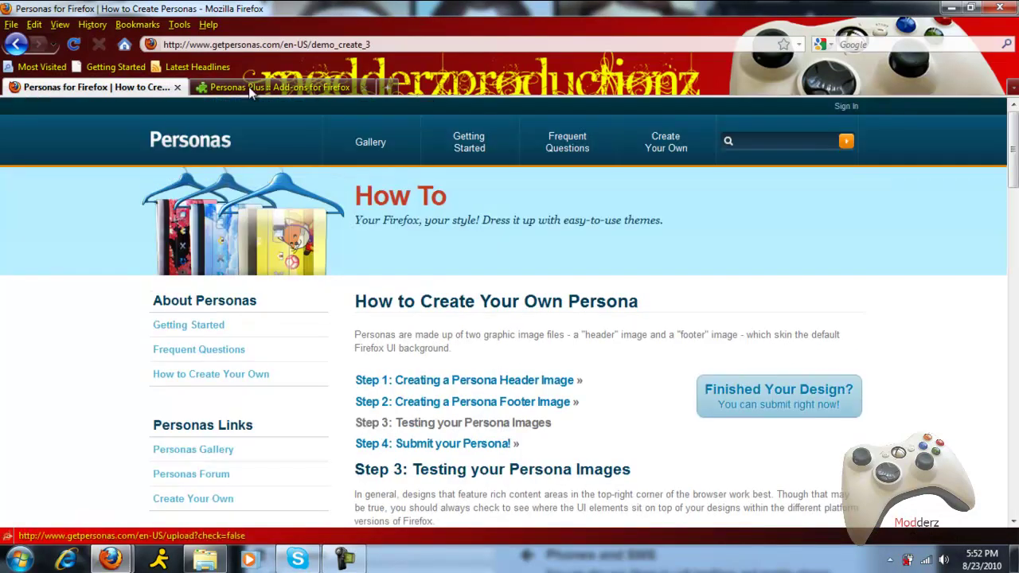
# - Open "Step 4: Submit your Persona!" in the getpersonas.com guide, review it and start submitting a first Persona
pyautogui.press('Return')
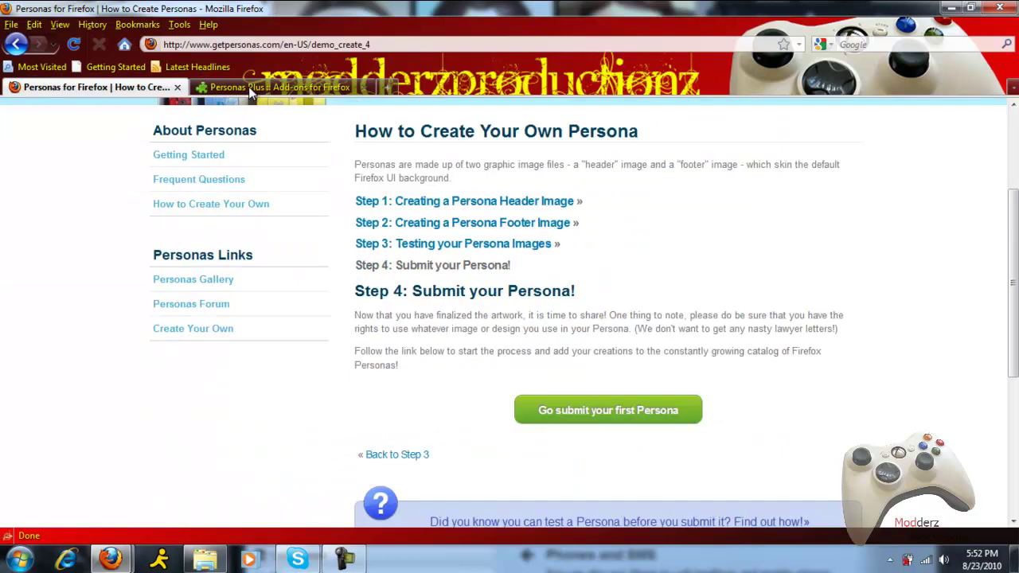
pyautogui.scroll(-2, 249, 91)
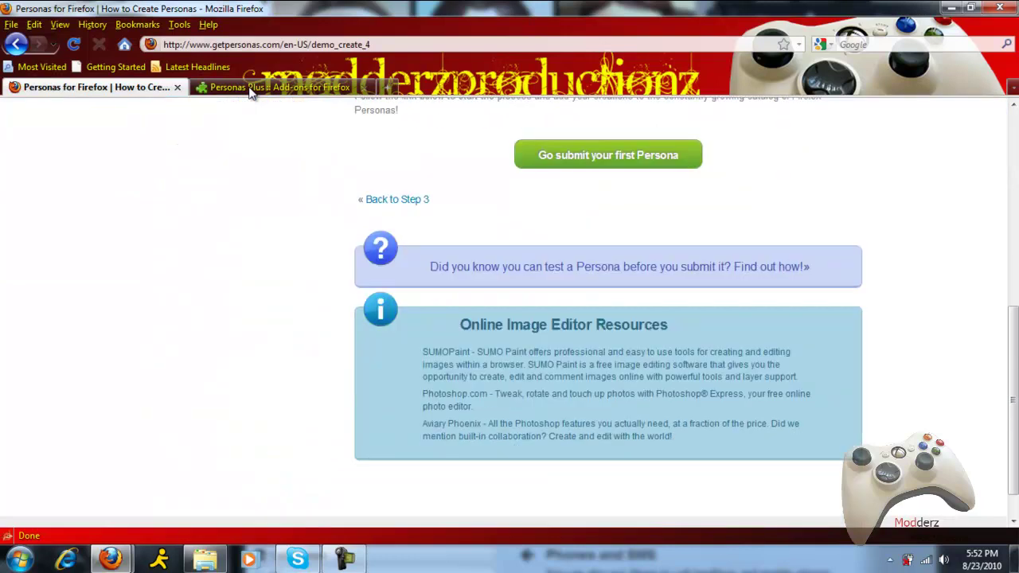
pyautogui.scroll(-1, 250, 92)
pyautogui.scroll(2, 250, 92)
pyautogui.press('Return')
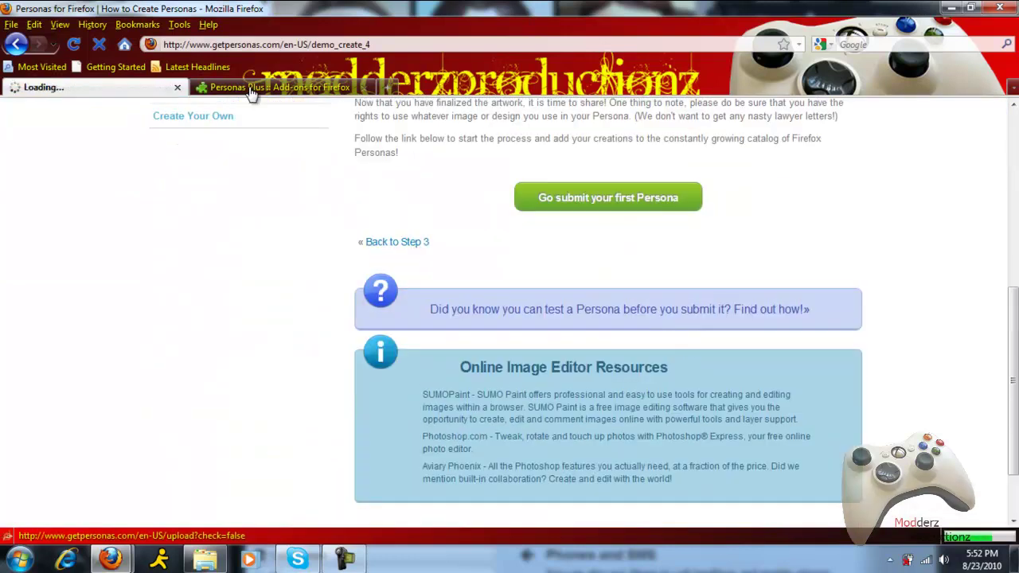
# - Sign in as an existing Personas user with the account username and password
pyautogui.scroll(-2, 251, 93)
pyautogui.scroll(2, 251, 93)
pyautogui.scroll(-2, 250, 88)
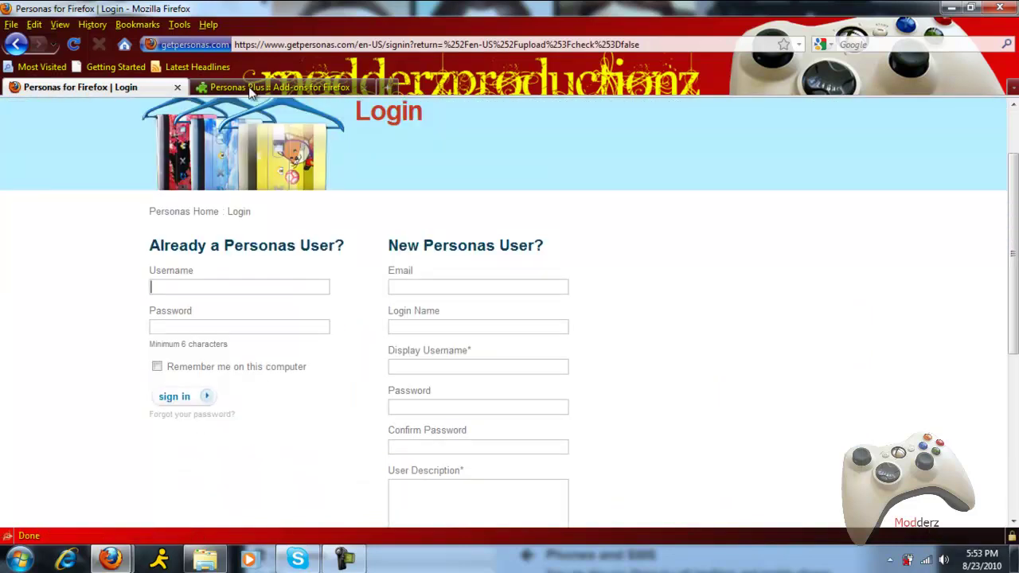
pyautogui.write('ho')
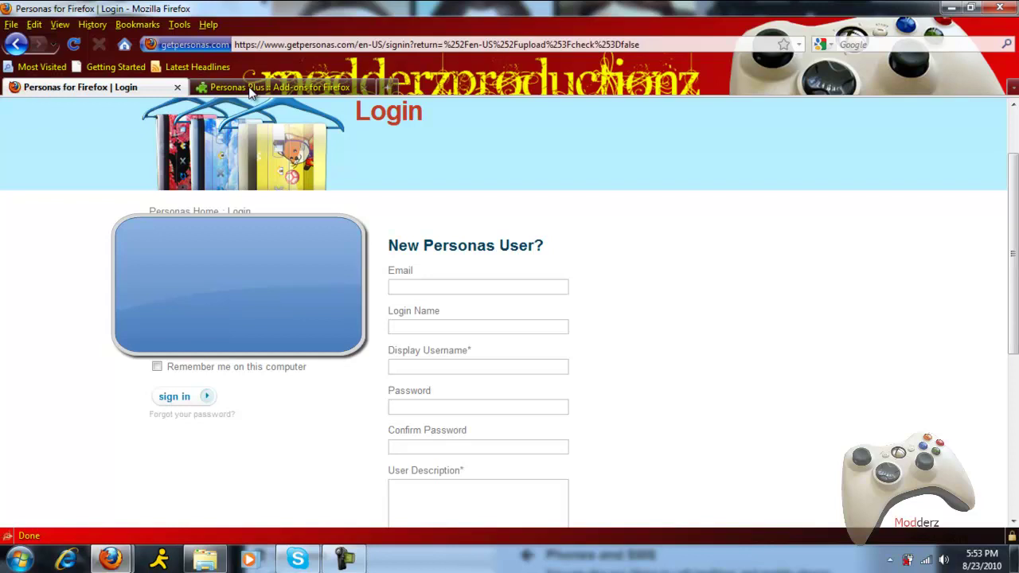
pyautogui.press('Tab')
pyautogui.press('Tab')
pyautogui.press('Return')
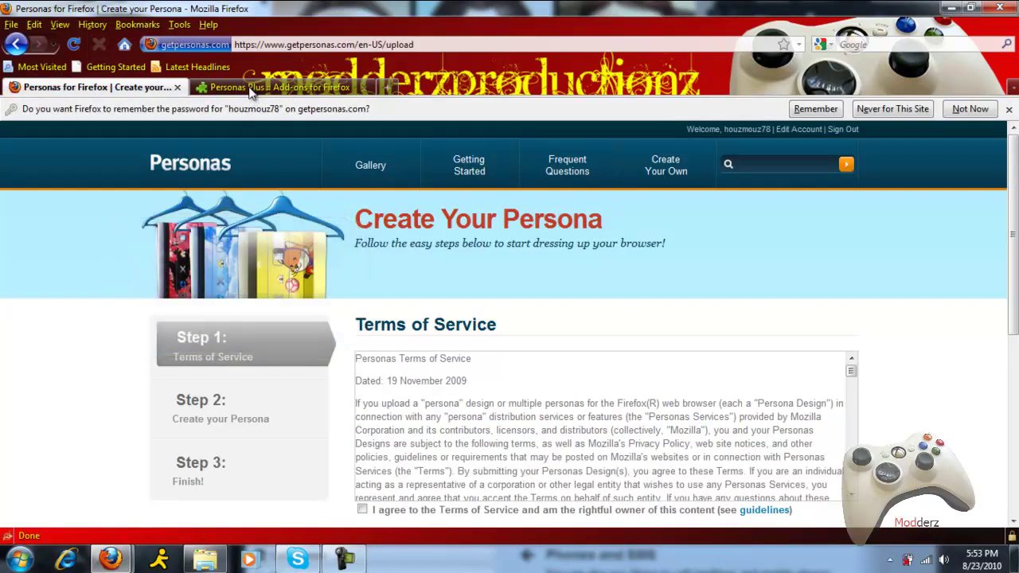
# - Review the Personas Terms of Service and agree to them as the rightful owner of the content
pyautogui.scroll(-4, 606, 414)
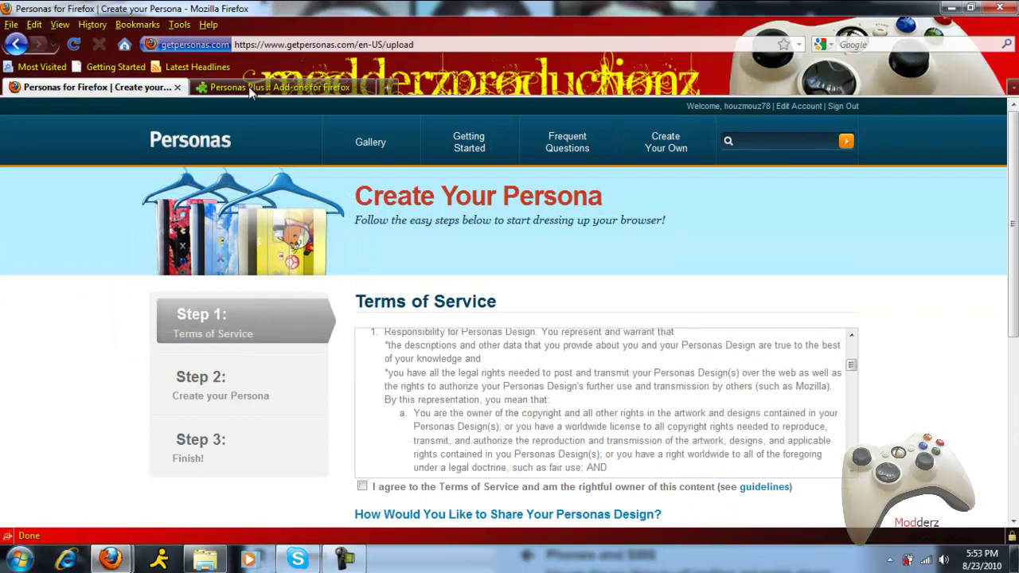
pyautogui.scroll(-4, 510, 312)
pyautogui.press('Down')
pyautogui.press('Down')
pyautogui.press('Down')
pyautogui.press('Down')
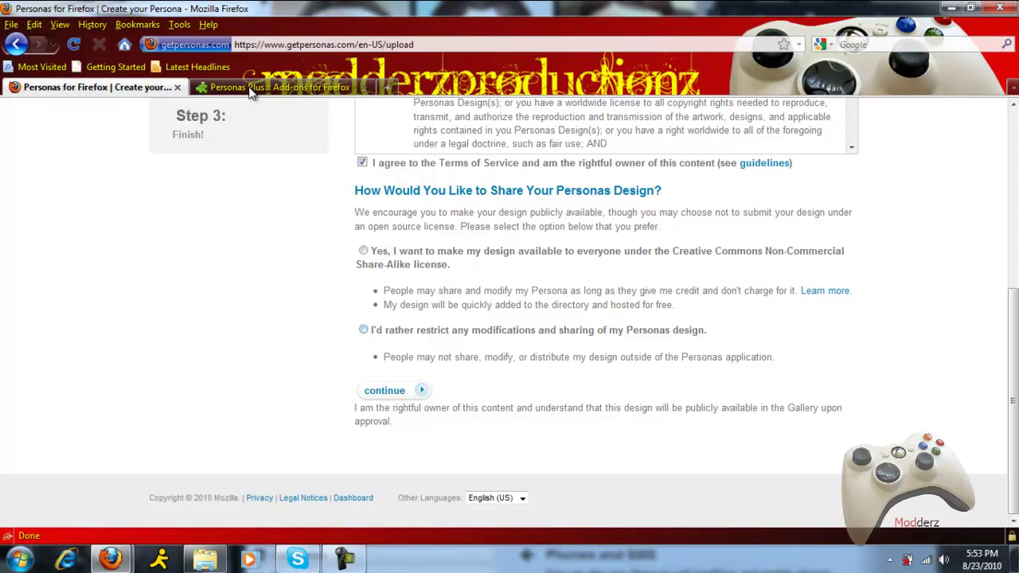
# - Choose to restrict modifications and sharing of the Personas design, and continue to Step 2 of the submission
pyautogui.tripleClick(579, 357)
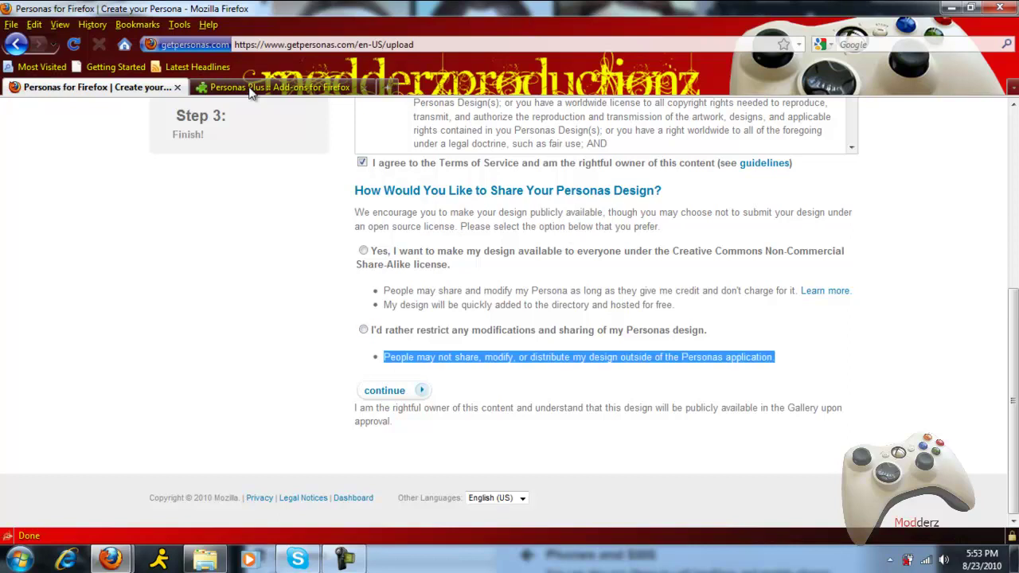
pyautogui.click(579, 357)
pyautogui.hotkey('shift', 'Tab')
pyautogui.press('space')
pyautogui.press('Tab')
pyautogui.press('Return')
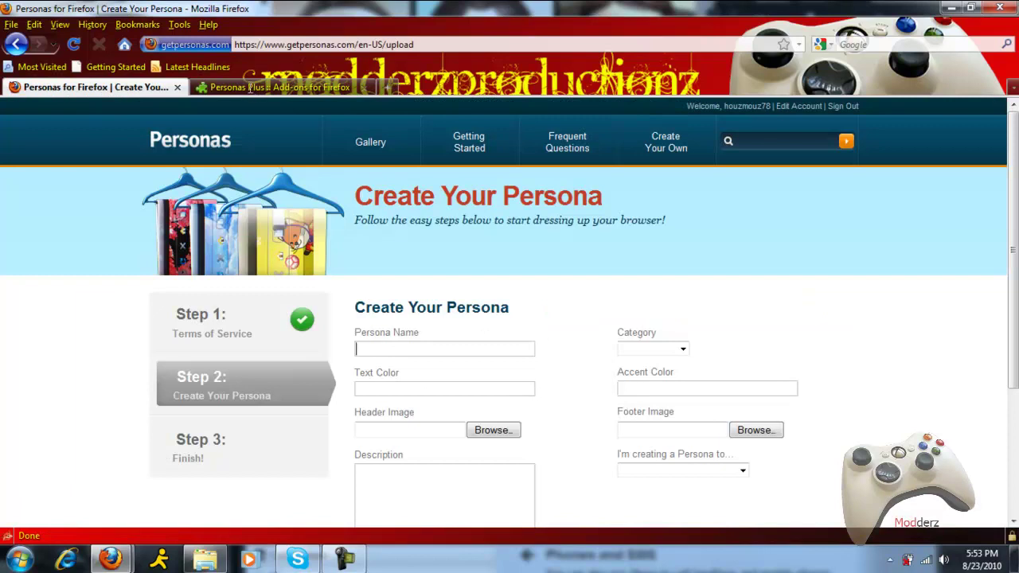
# - Examine the Create Your Persona form's category, text and accent color, header and footer image, and purpose options
pyautogui.scroll(-2, 251, 89)
pyautogui.click(683, 264)
pyautogui.click(683, 263)
pyautogui.click(444, 303)
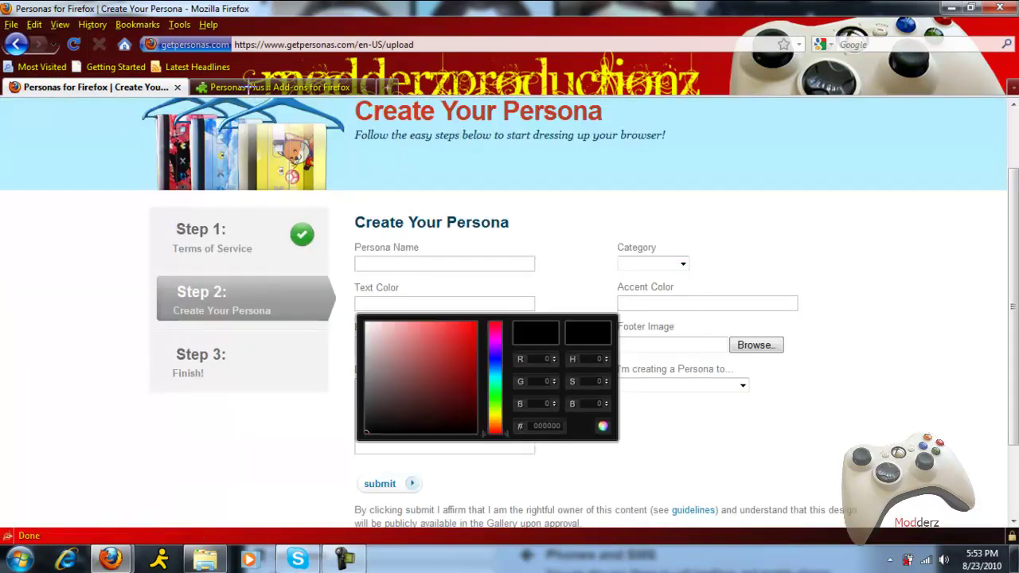
pyautogui.press('Tab')
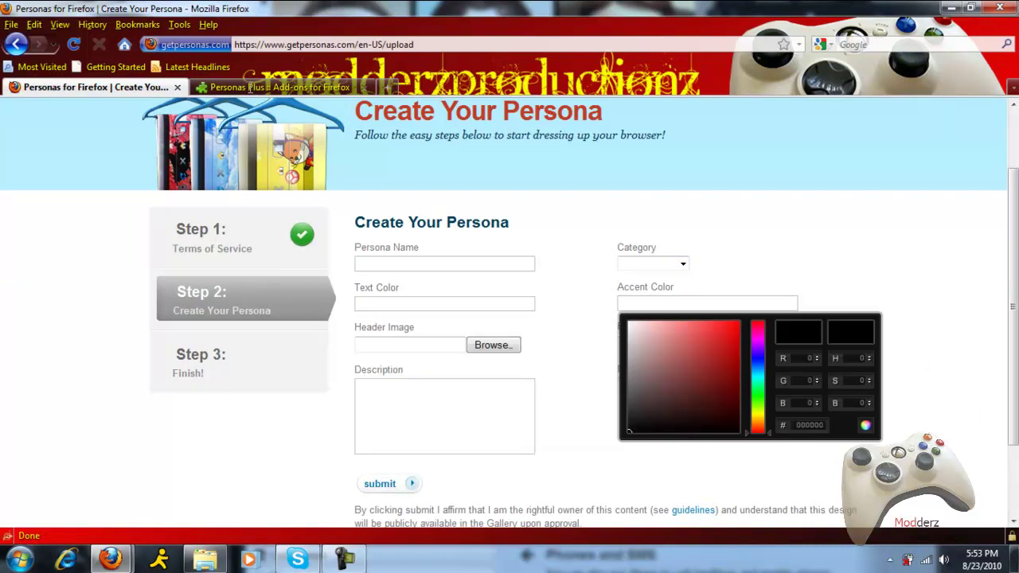
pyautogui.press('Tab')
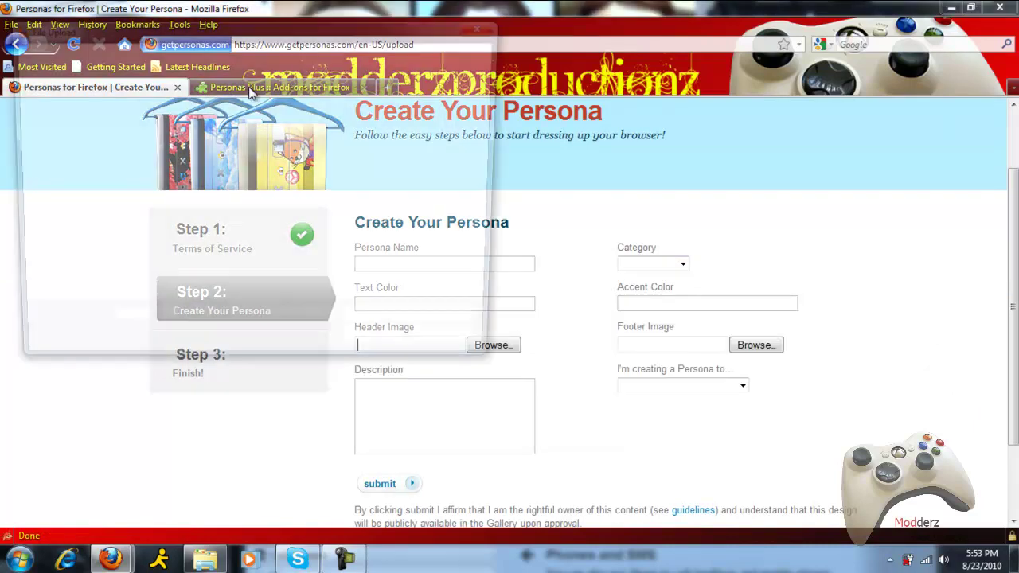
pyautogui.press('Escape')
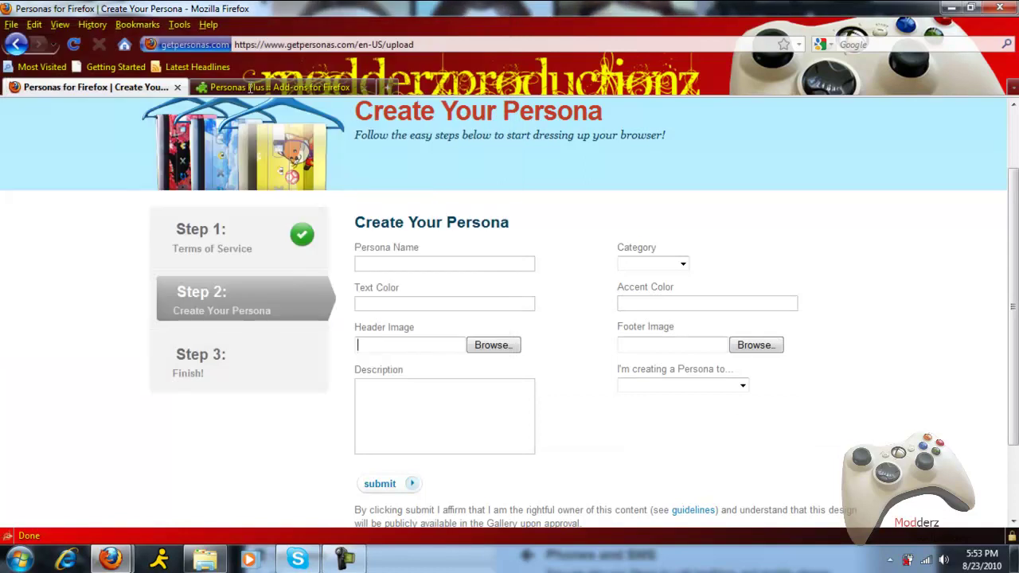
pyautogui.press('Tab')
pyautogui.hotkey('alt', 'Down')
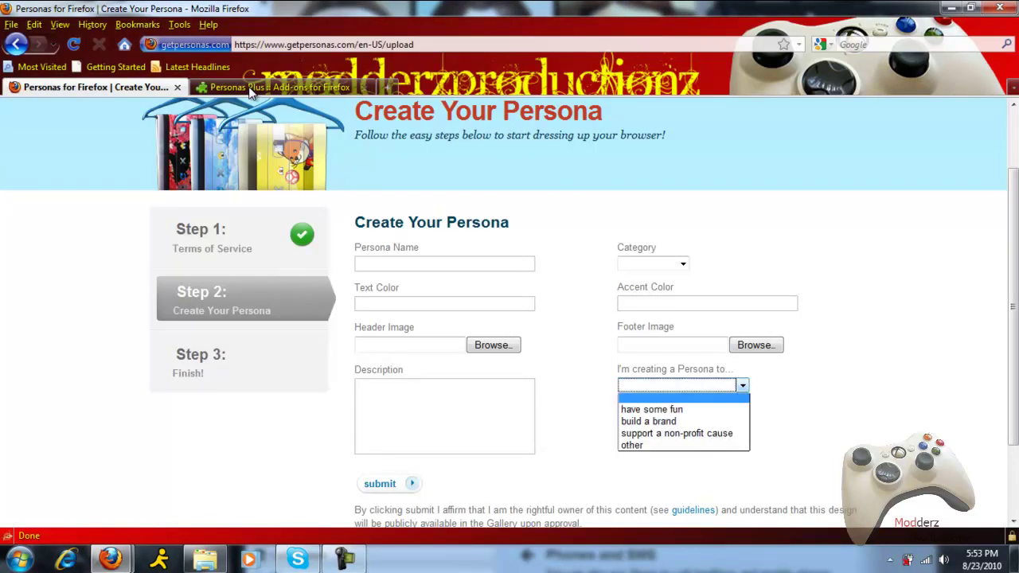